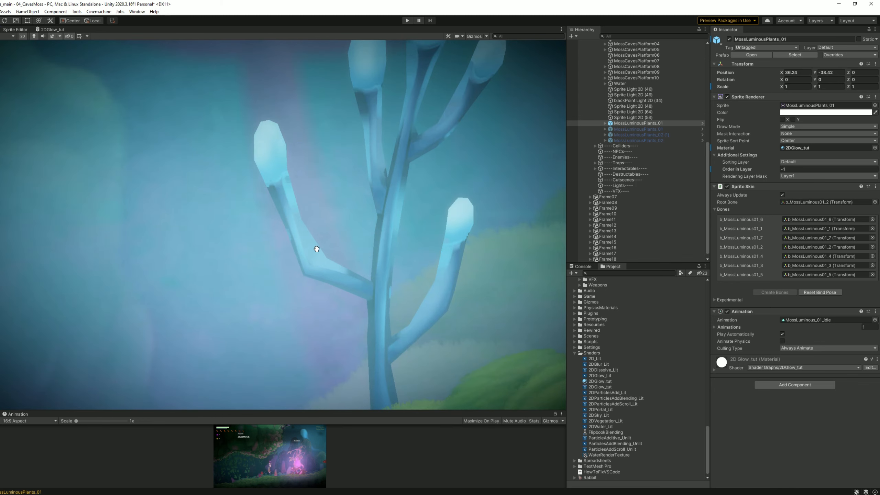
Expand the 2DGlow_tut material properties on MossLuminousPlants_01 and open the GlowColor picker.
left_click(740, 371)
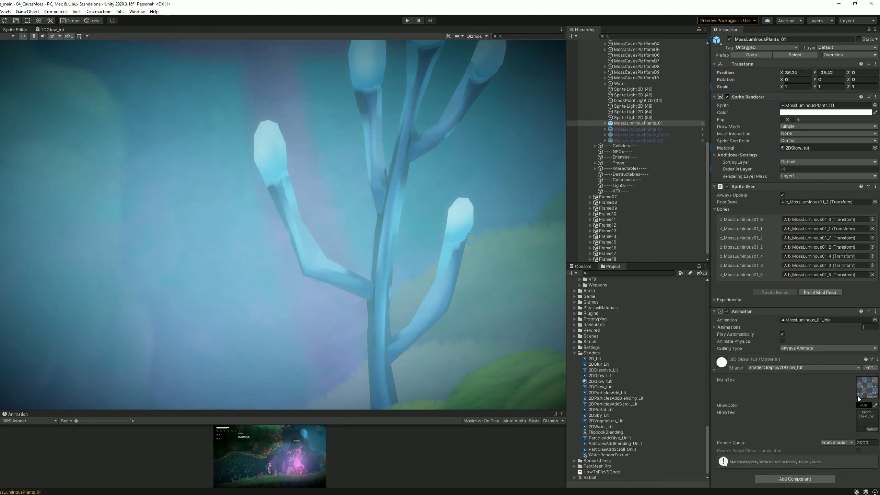
left_click(863, 405)
left_click(461, 100)
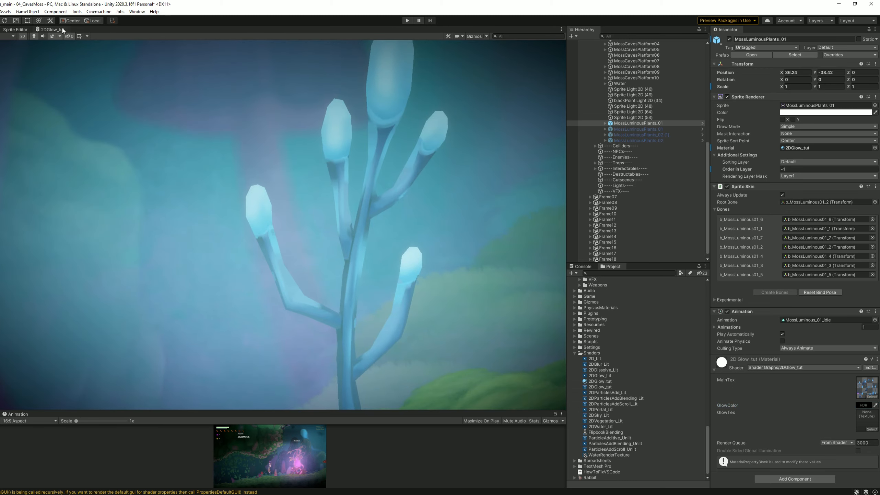
Open the 2DGlow_tut shader graph and move the Vertex and Fragment stack farther from the Add node.
left_click(62, 30)
scroll(454, 300, "up", 5)
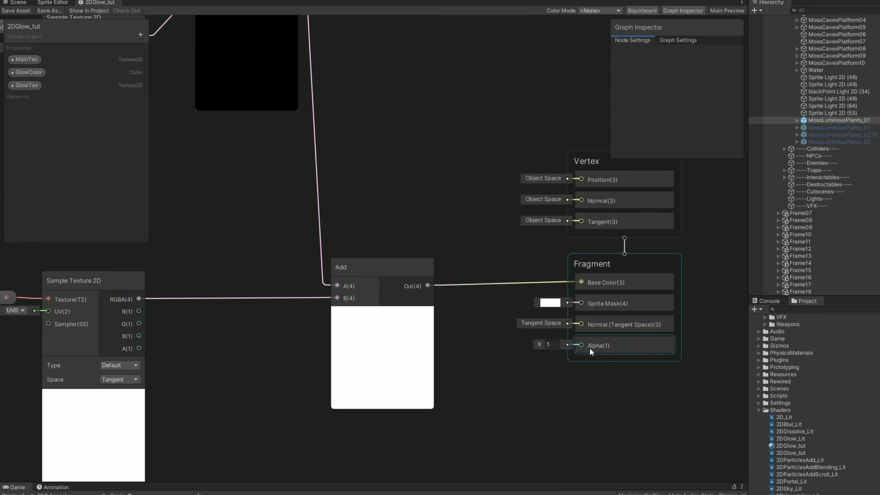
middle_click_drag(593, 367, 544, 382)
left_click_drag(497, 166, 561, 169)
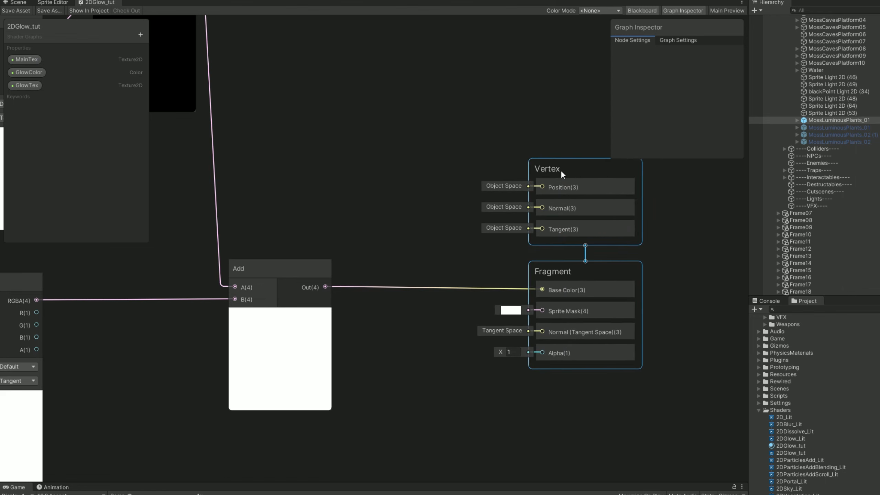
Feed the Add node's output into a new Split node and connect its A channel to the Fragment's Alpha.
left_click_drag(325, 287, 382, 330)
type("split")
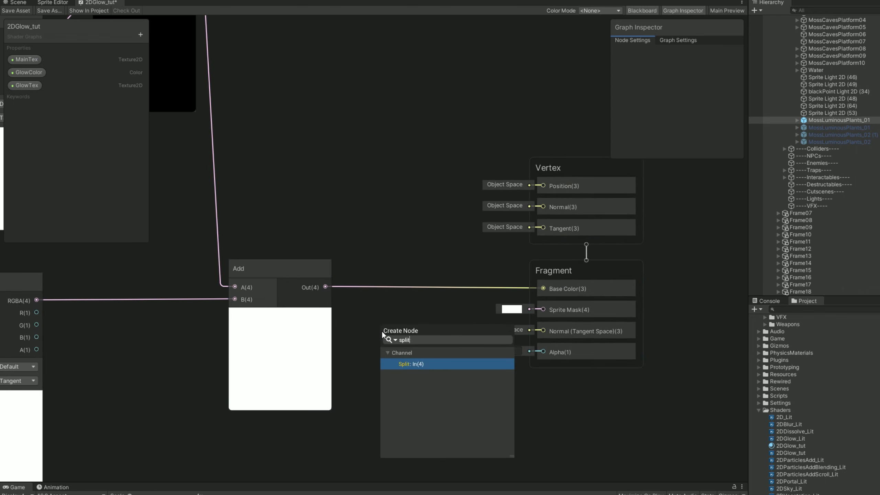
key("Return")
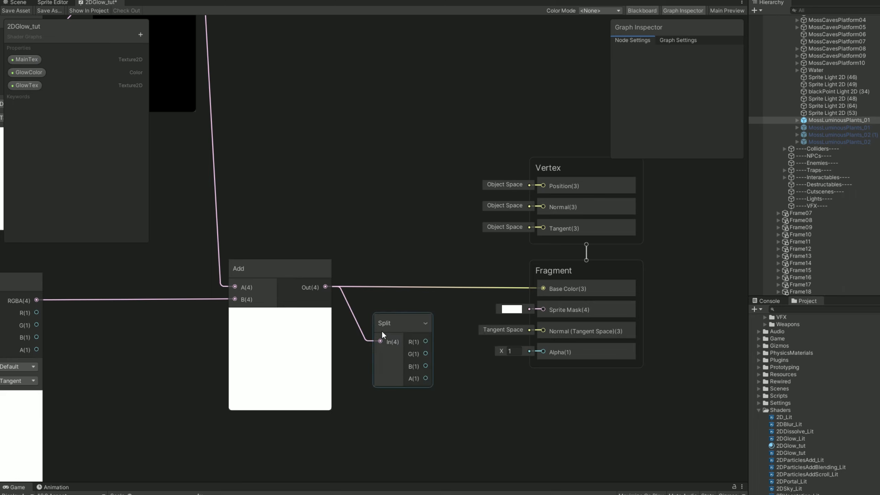
left_click_drag(389, 327, 385, 308)
left_click_drag(416, 359, 543, 351)
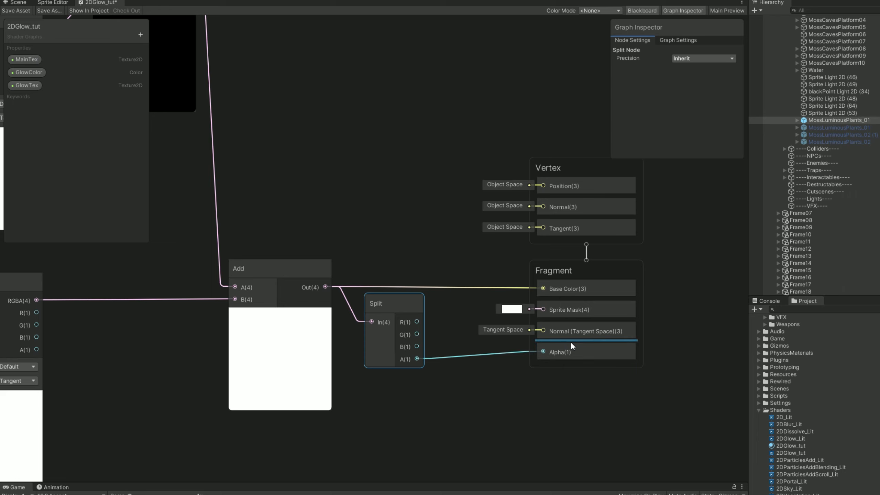
Save the shader graph asset and return to the scene to check the plant's transparency.
left_click(19, 11)
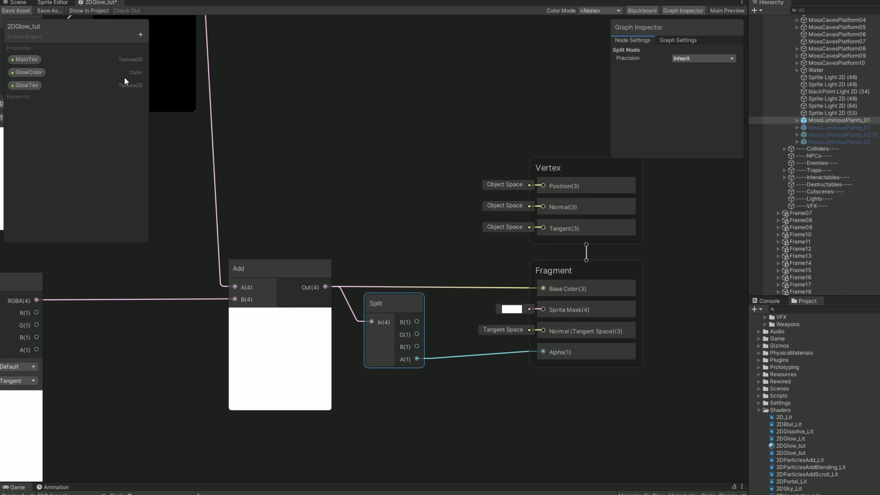
left_click(24, 4)
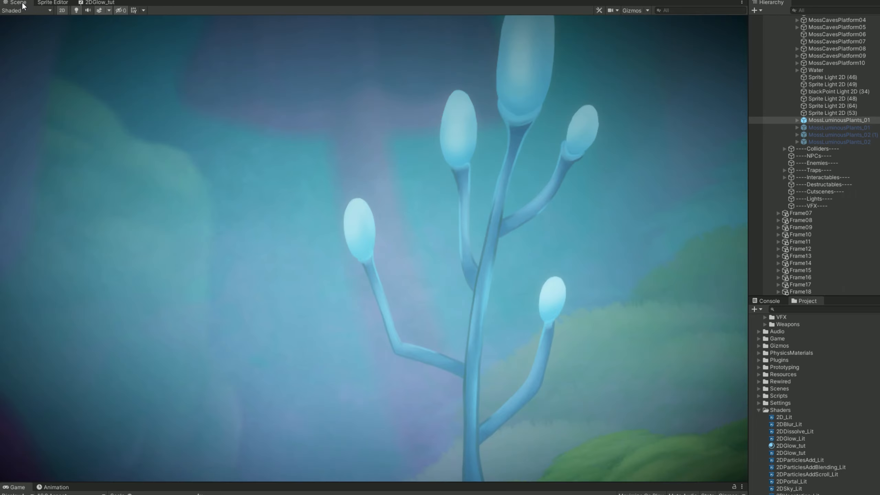
scroll(491, 337, "down", 3)
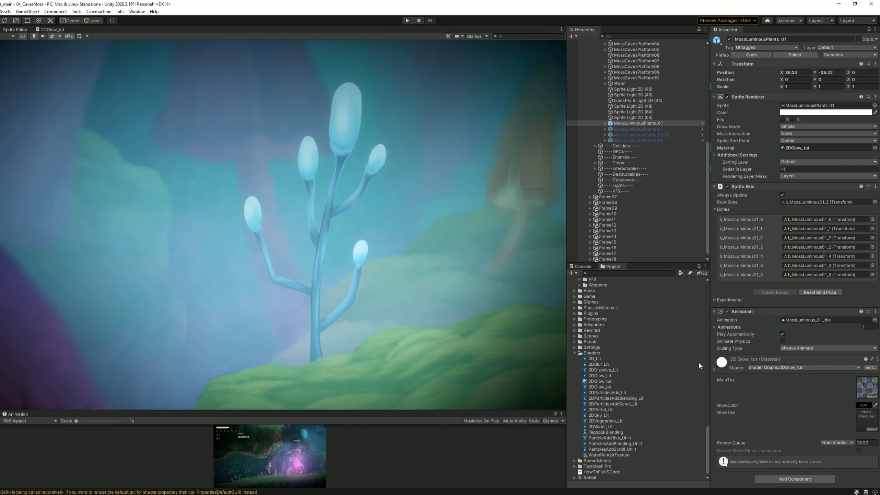
Try out saturated purple and blue HDR glow colors at intensity 8.8 on the plant's material, discarding the changes.
left_click(864, 405)
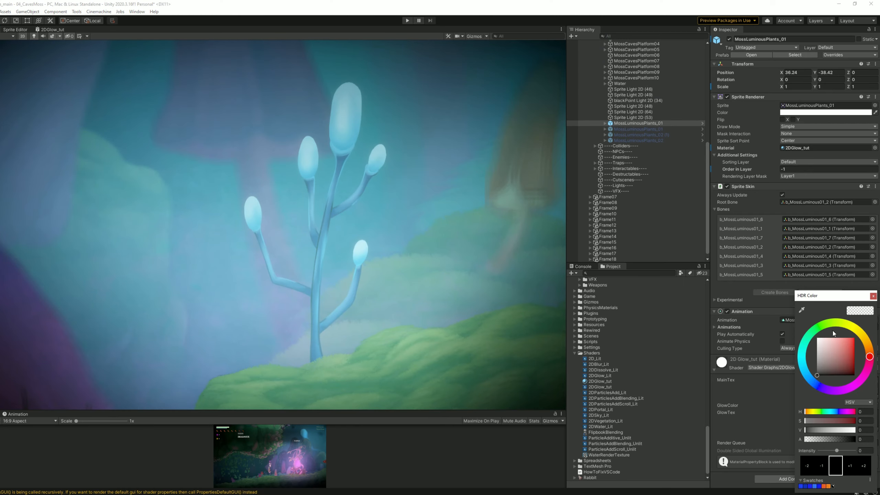
left_click_drag(814, 294, 509, 149)
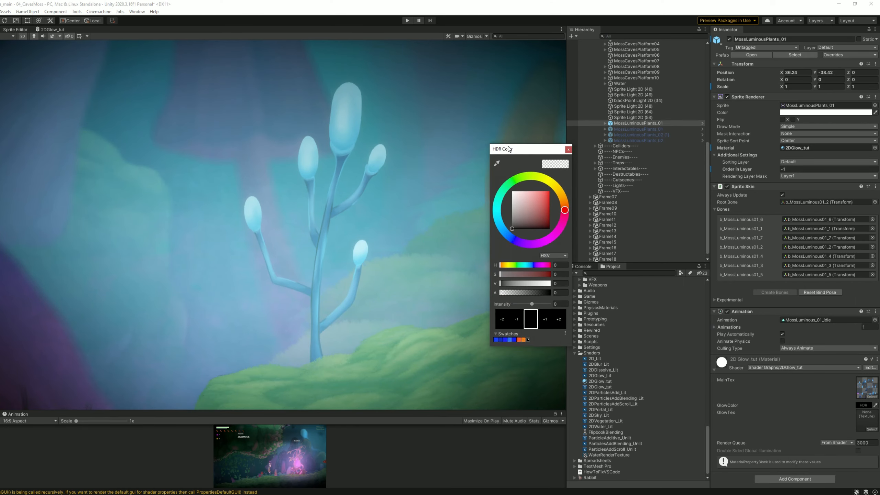
left_click(511, 237)
mouse_move(530, 204)
left_mouse_down()
mouse_move(546, 192)
mouse_move(545, 207)
mouse_move(554, 203)
left_mouse_up()
left_click_drag(533, 304, 548, 304)
left_click(533, 244)
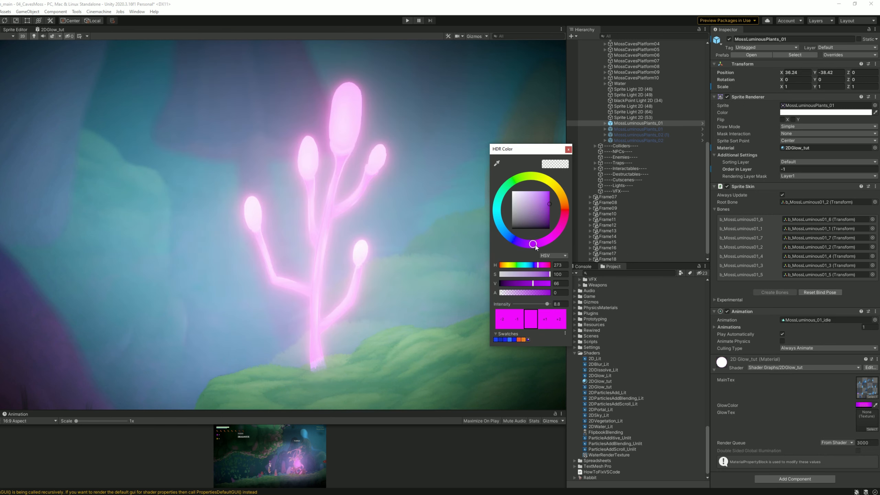
mouse_move(534, 246)
left_mouse_down()
mouse_move(563, 233)
mouse_move(546, 178)
mouse_move(504, 194)
mouse_move(533, 229)
mouse_move(519, 229)
left_mouse_up()
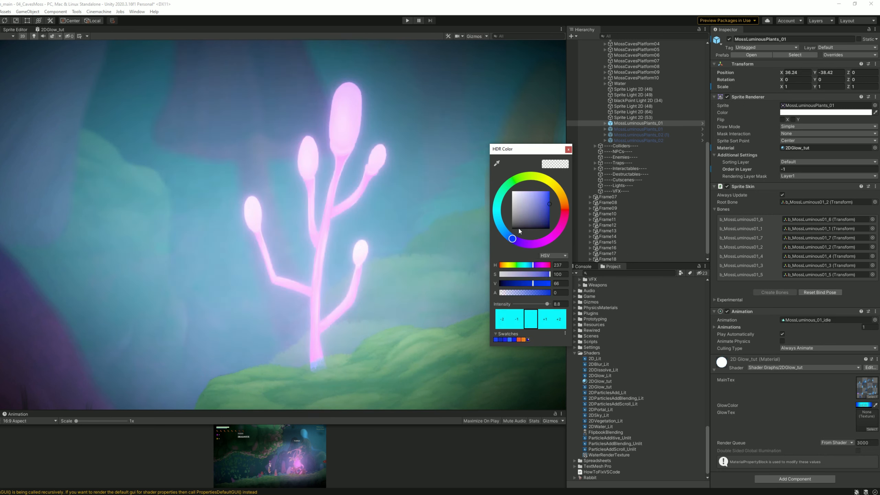
key("Escape")
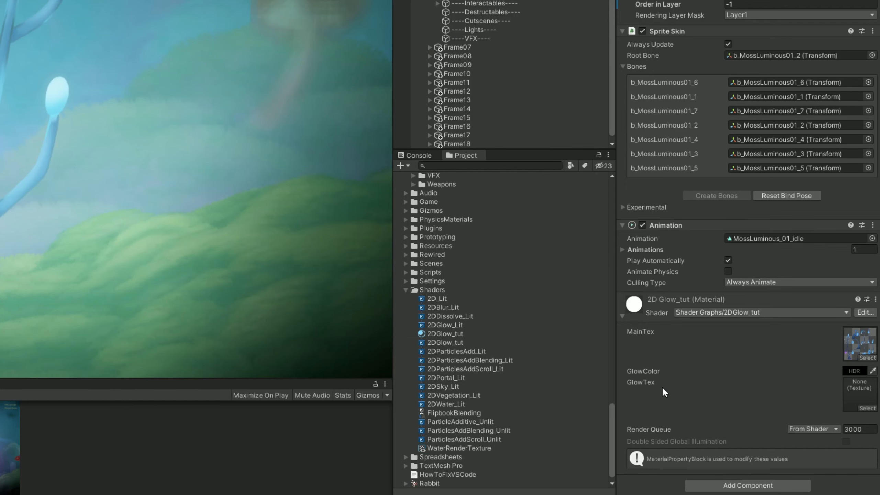
Assign the MossLuminousPlants_Emission texture to the material's GlowTex.
left_click(867, 408)
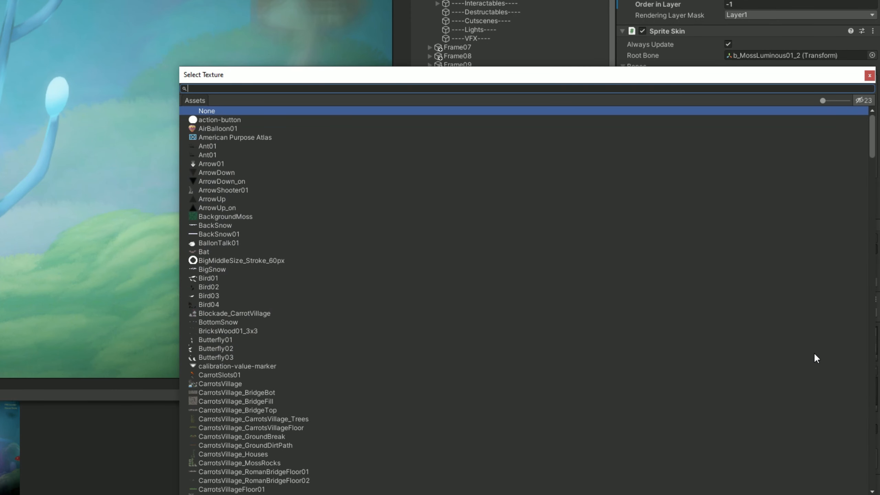
type("emission")
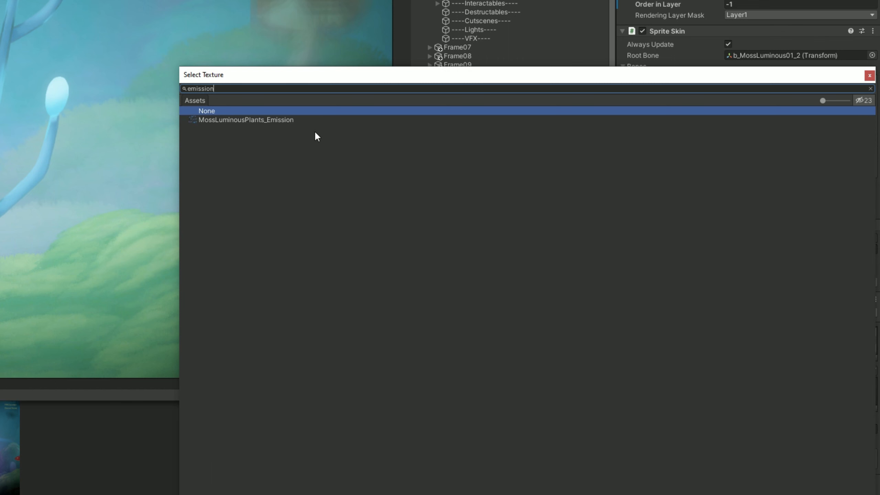
left_click(263, 119)
double_click(262, 120)
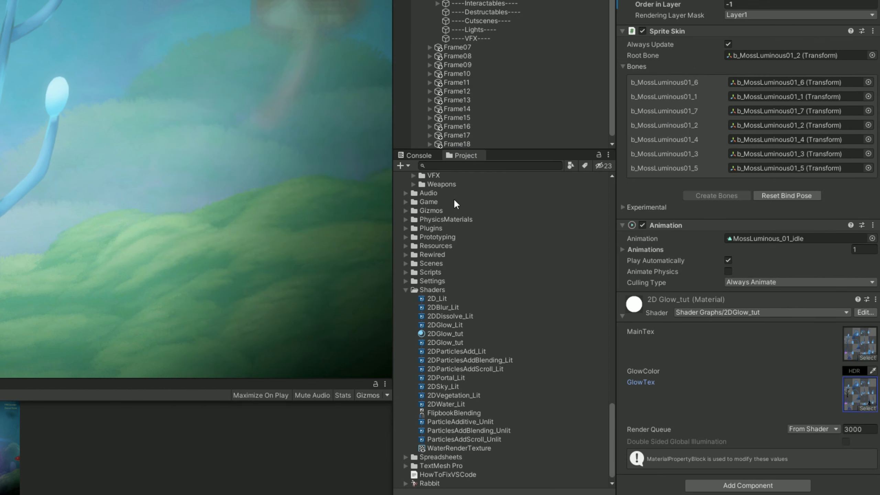
Set the material's GlowColor to an HDR yellow-green with hue 94, saturation 100, value 75 and intensity about 8.
left_click(857, 372)
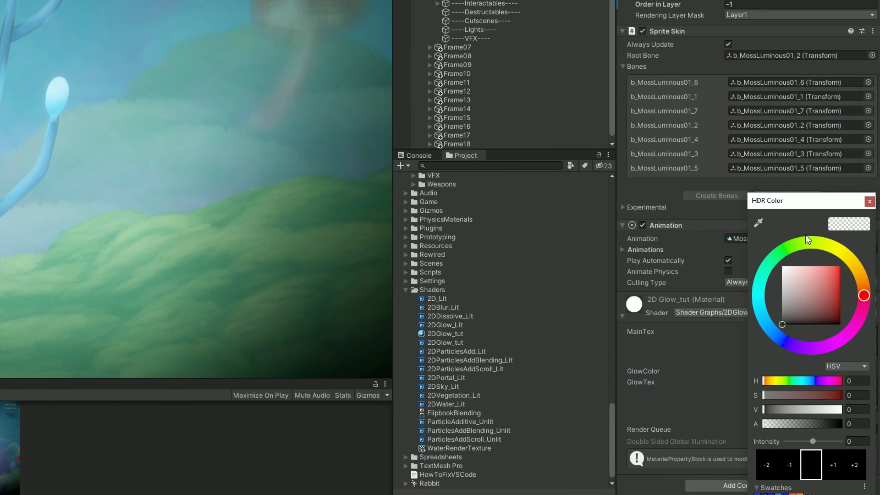
left_click_drag(782, 201, 481, 126)
left_click(527, 167)
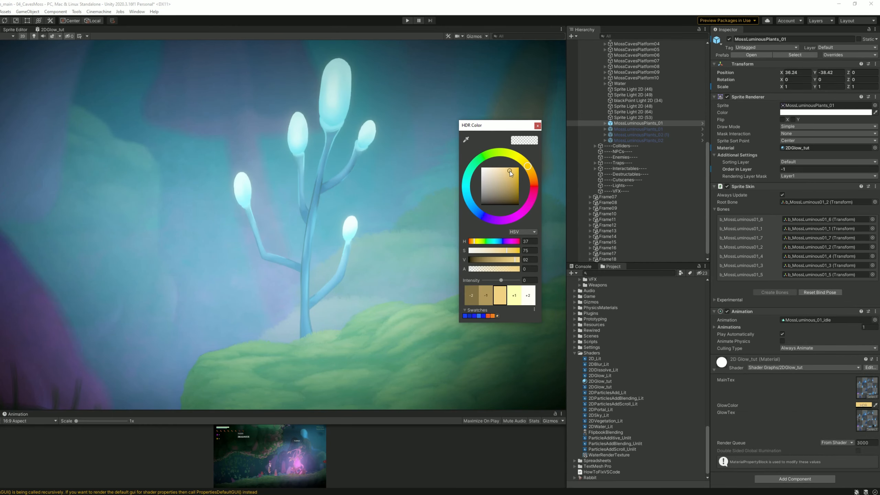
left_click(514, 168)
mouse_move(500, 282)
left_mouse_down()
mouse_move(523, 286)
mouse_move(515, 286)
left_mouse_up()
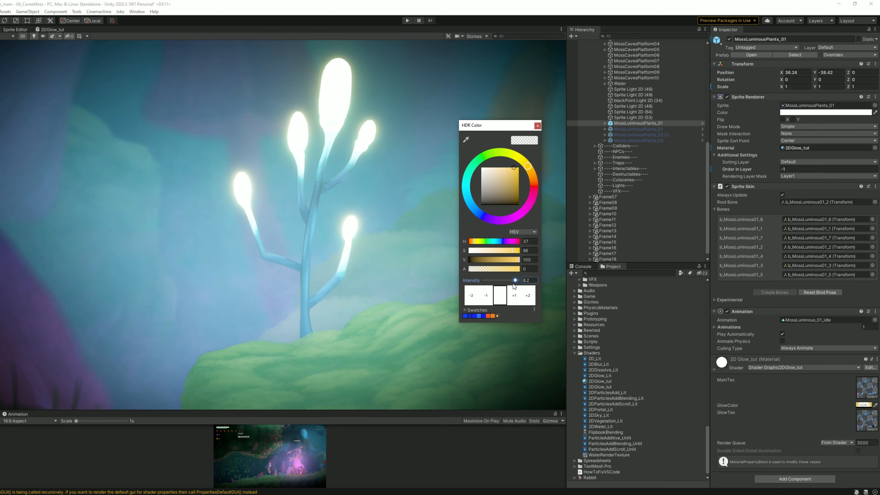
left_click_drag(507, 173, 524, 169)
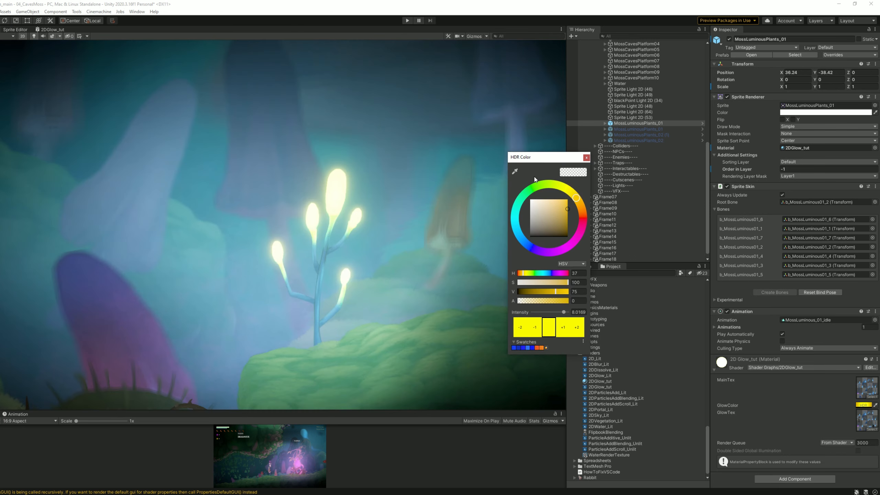
mouse_move(520, 212)
left_mouse_down()
mouse_move(517, 250)
mouse_move(551, 259)
mouse_move(571, 254)
mouse_move(568, 187)
mouse_move(513, 213)
mouse_move(550, 189)
left_mouse_up()
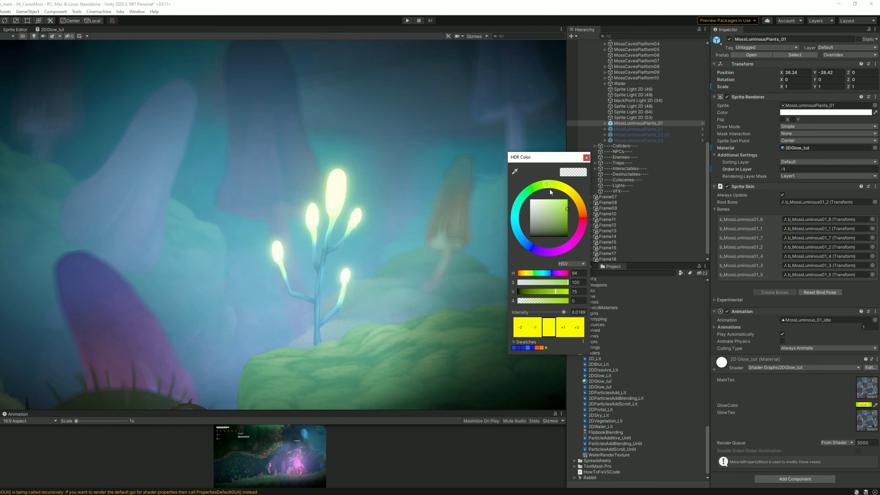
left_click(586, 158)
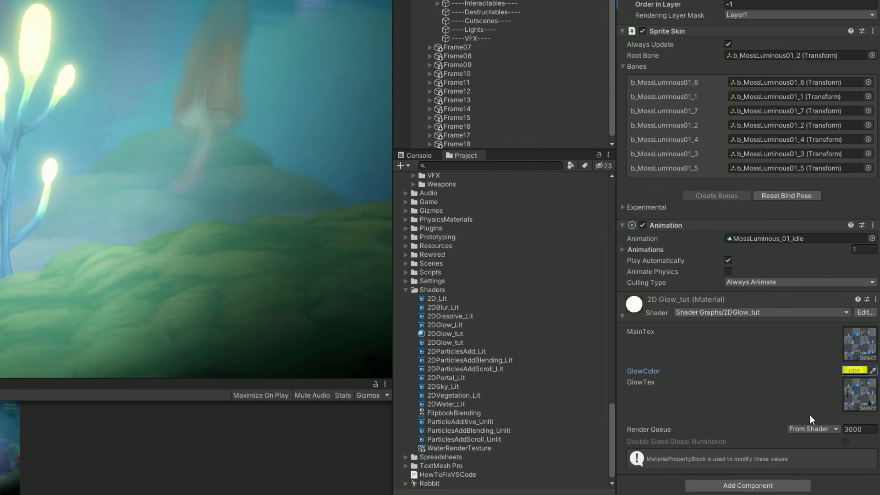
Compare the MossLuminousPlants_Emission texture with the original MossLuminousPlants texture in the asset preview.
left_click(859, 401)
left_click(502, 240)
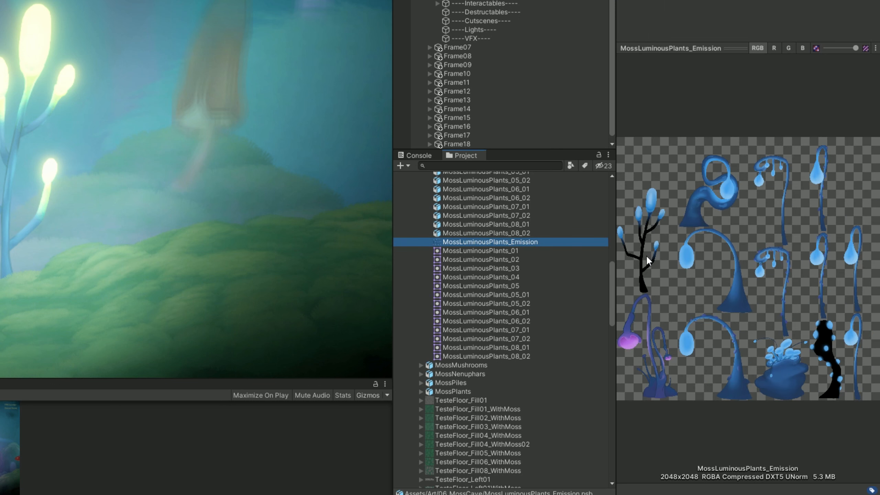
scroll(558, 253, "up", 6)
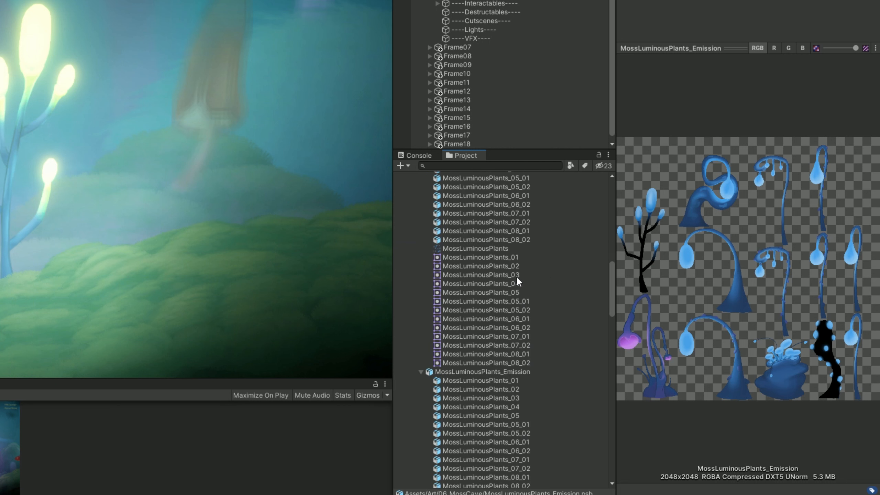
left_click(508, 249)
key("ctrl+z")
key("ctrl+y")
key("ctrl+z")
key("ctrl+y")
key("ctrl+z")
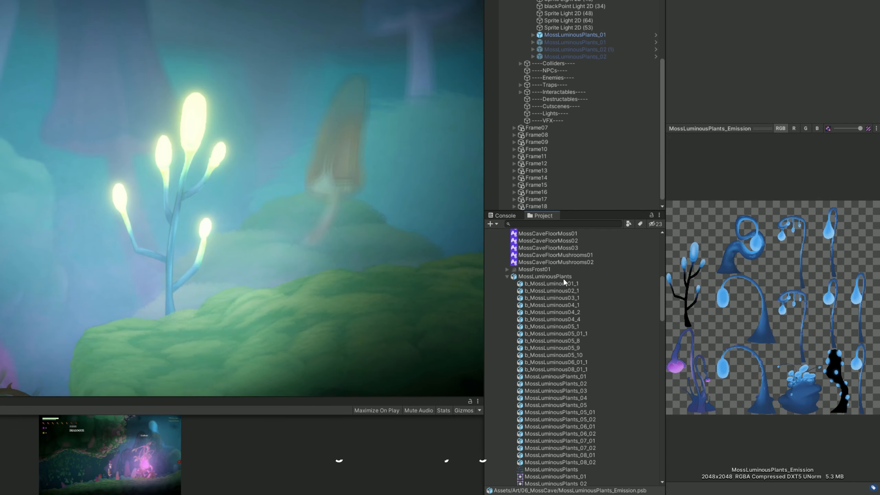
Locate the original MossLuminousPlants.psb in File Explorer and open it in Krita.
right_click(564, 278)
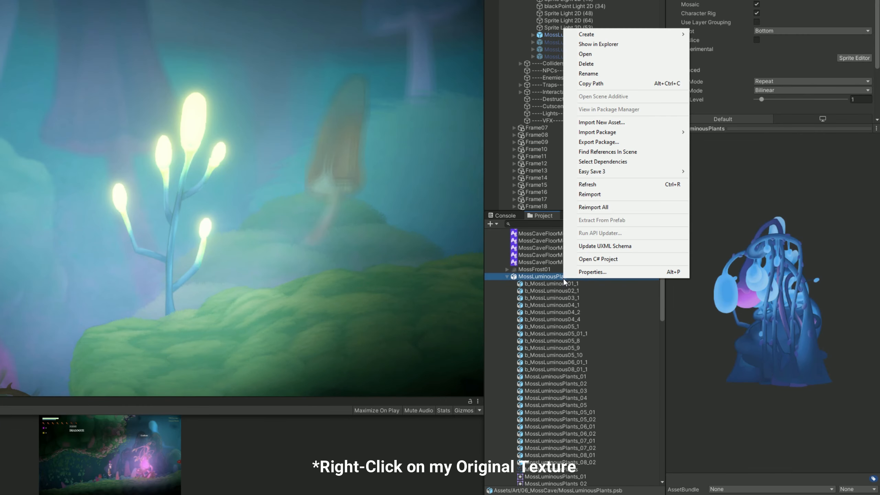
left_click(625, 45)
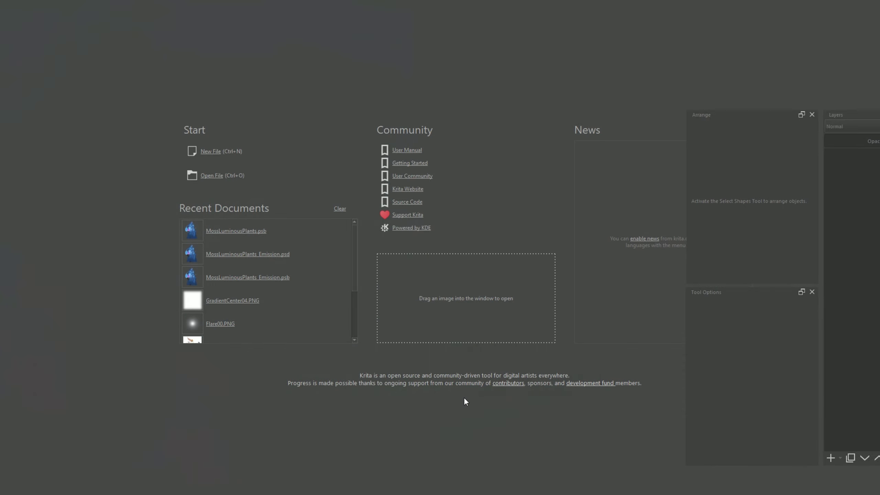
key("alt+Tab")
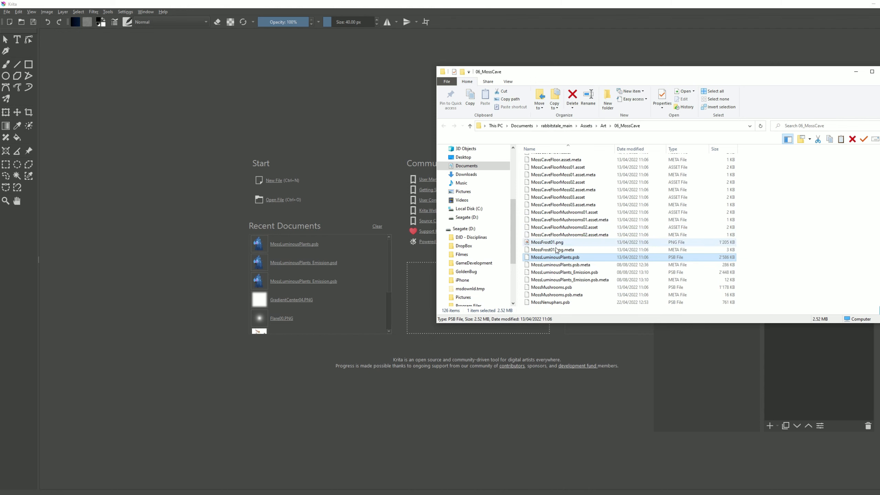
left_click_drag(557, 260, 237, 140)
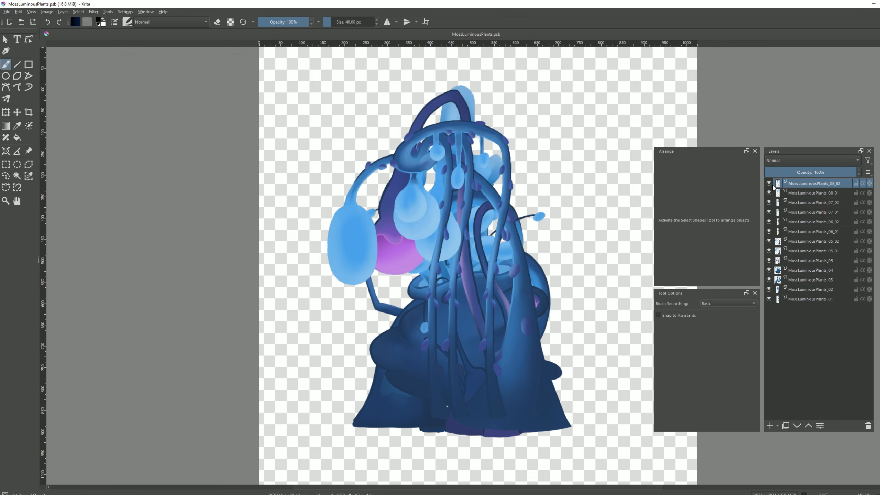
Hide every layer except MossLuminousPlants_01 and add a new paint layer directly above it.
left_click_drag(773, 186, 768, 290)
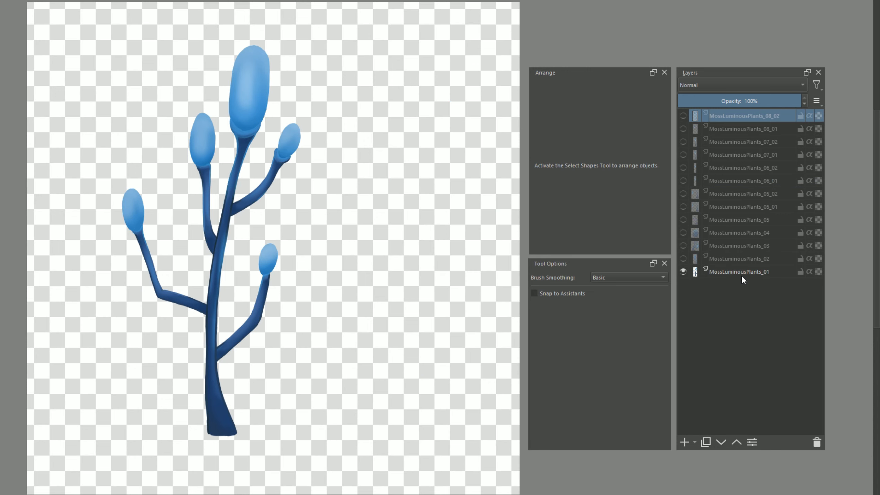
left_click(743, 274)
left_click(685, 438)
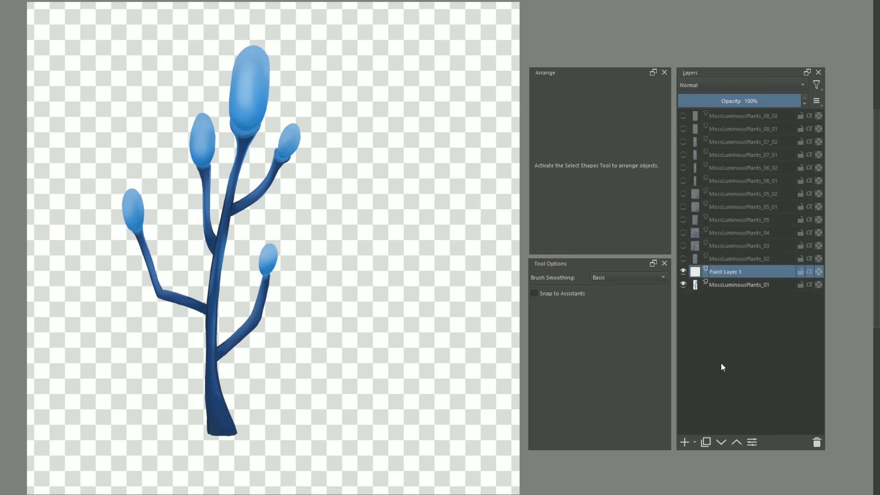
Group the new paint layer with MossLuminousPlants_01 and make Paint Layer 1 the active layer.
left_click(727, 286, "ctrl")
key("ctrl+g")
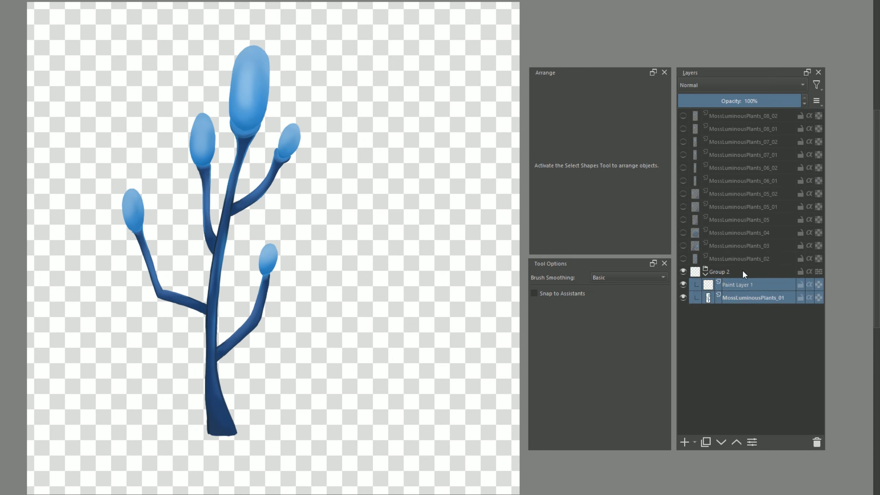
left_click(737, 283)
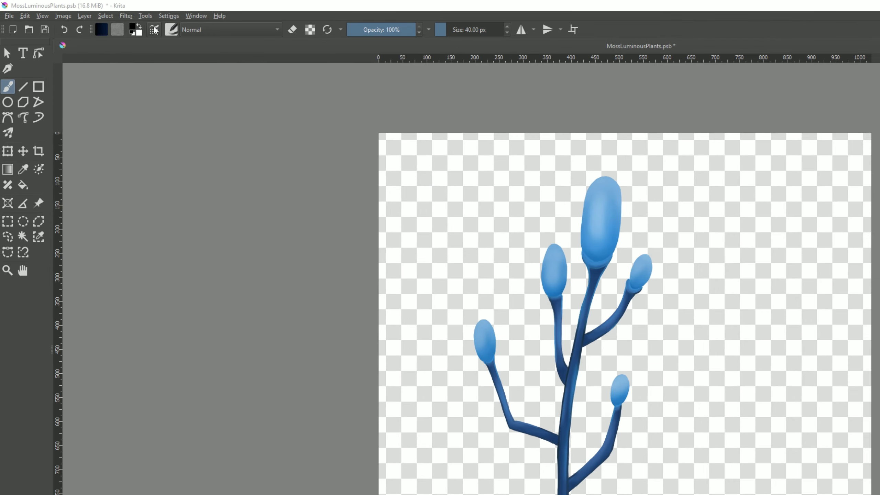
Enlarge the brush to 132 px and paint the trunk and lower branches black on Paint Layer 1.
left_click(154, 30)
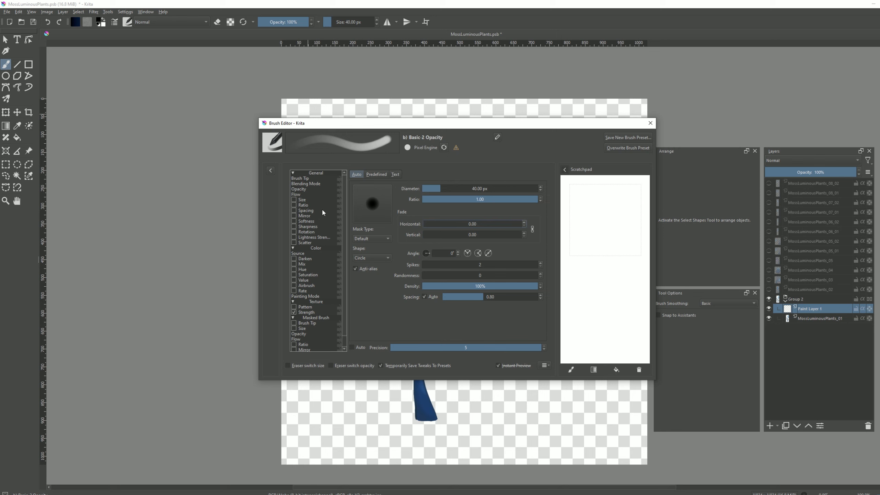
left_click(650, 123)
left_click_drag(425, 412, 458, 413, "shift")
mouse_move(406, 425)
left_mouse_down()
mouse_move(436, 399)
mouse_move(412, 327)
left_mouse_up()
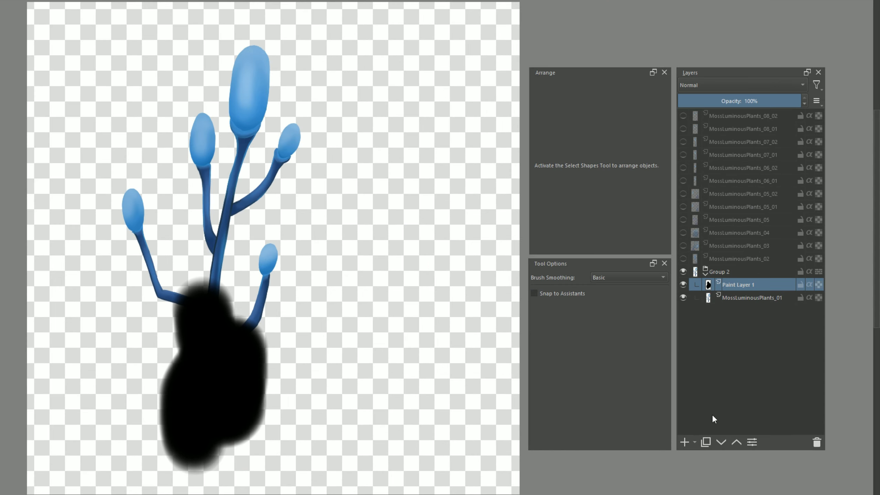
Turn on inherit alpha for Paint Layer 1 so the black paint is limited to the plant's shape.
left_click(808, 285)
left_click(808, 284)
left_click(809, 284)
left_click(809, 284)
left_click(809, 284)
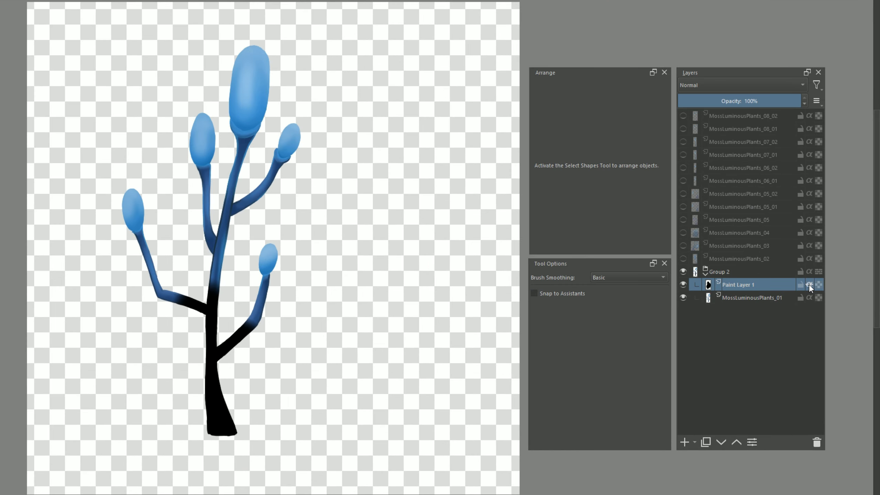
Paint the remaining stems and branches black up to the base of each bulb, leaving the bulbs blue.
mouse_move(255, 373)
left_mouse_down()
mouse_move(261, 304)
mouse_move(219, 279)
mouse_move(175, 306)
mouse_move(155, 256)
mouse_move(194, 198)
mouse_move(226, 188)
mouse_move(243, 153)
mouse_move(281, 183)
mouse_move(245, 179)
left_mouse_up()
scroll(236, 157, "up", 2)
scroll(225, 296, "down", 2)
middle_click_drag(227, 310, 216, 274)
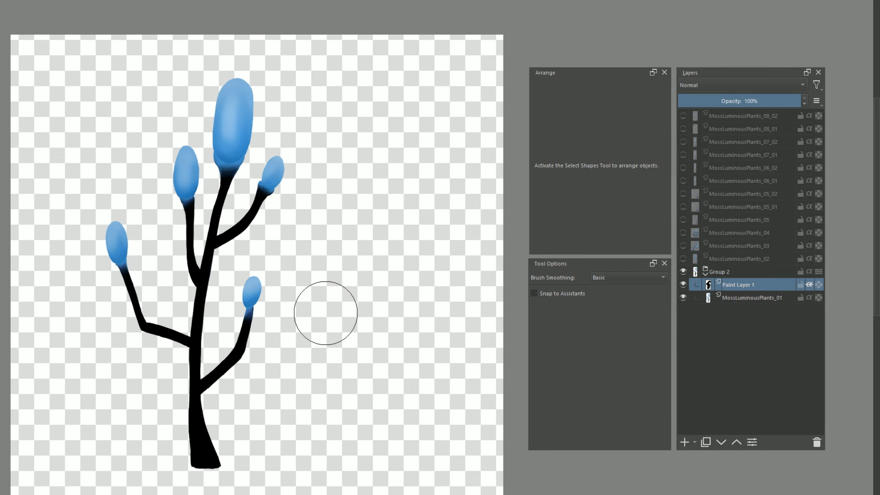
Show all the hidden MossLuminousPlants layers above Group 2 and collapse the group.
left_click(683, 259)
left_click(683, 246)
left_click_drag(684, 234, 683, 119)
left_click(707, 275)
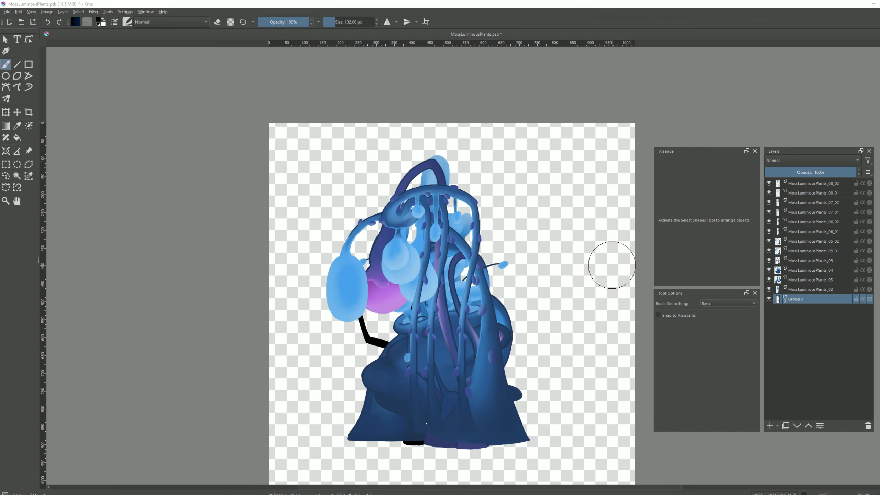
Export the document as a Photoshop image named MossLuminousPlants_Emission02.psd in the 06_MossCave folder.
left_click(7, 11)
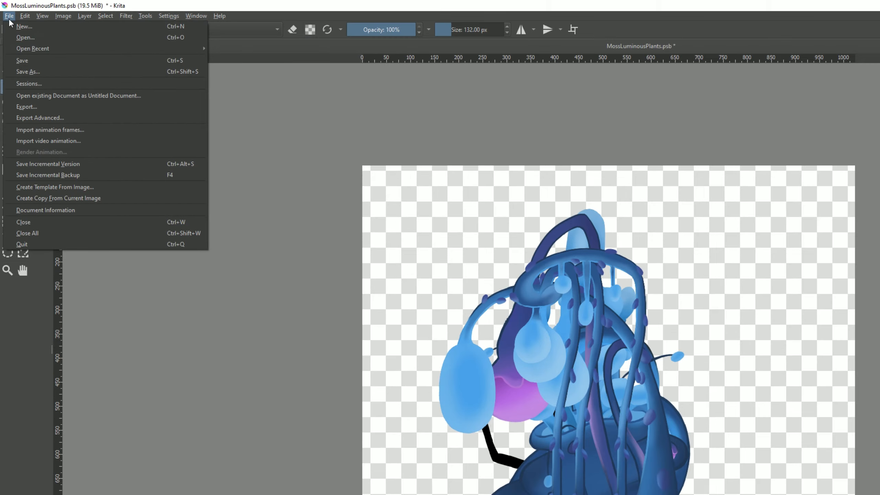
left_click(27, 106)
left_click(335, 402)
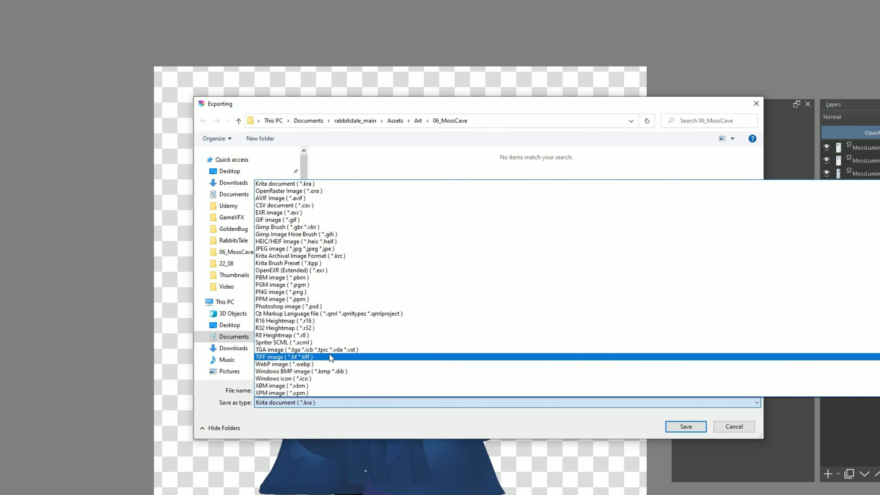
left_click(329, 307)
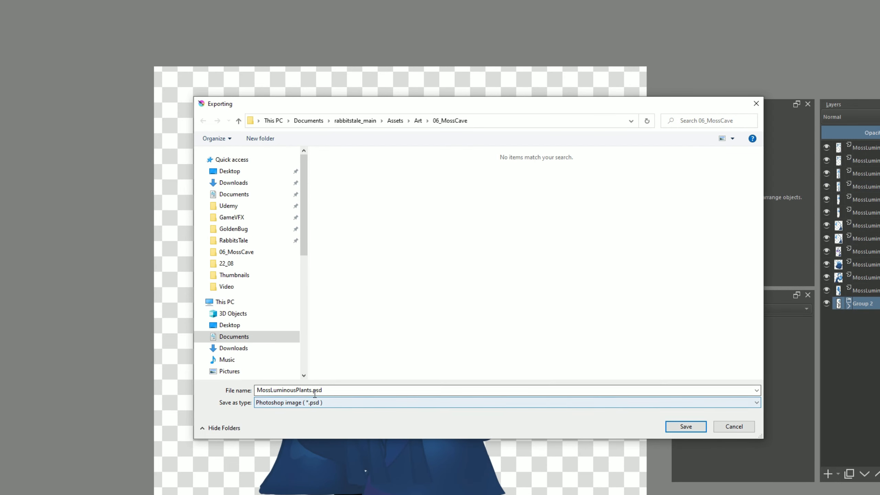
type("_Emission02")
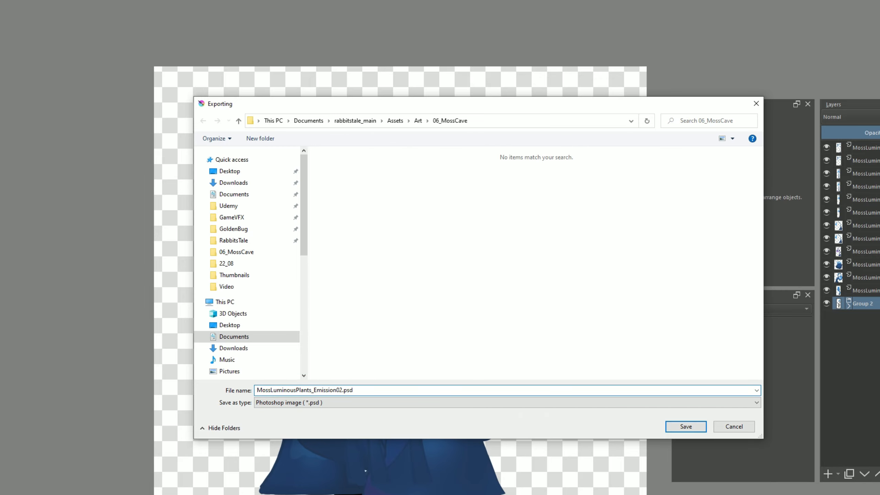
key("Return")
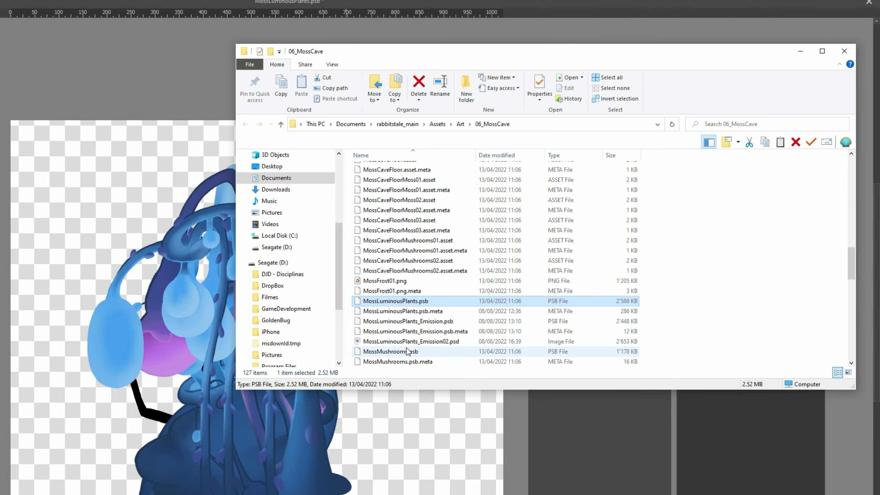
Open MossLuminousPlants_Emission02.psd from File Explorer in Krita and turn on inherit alpha for its Paint Layer 1.
left_click(406, 343)
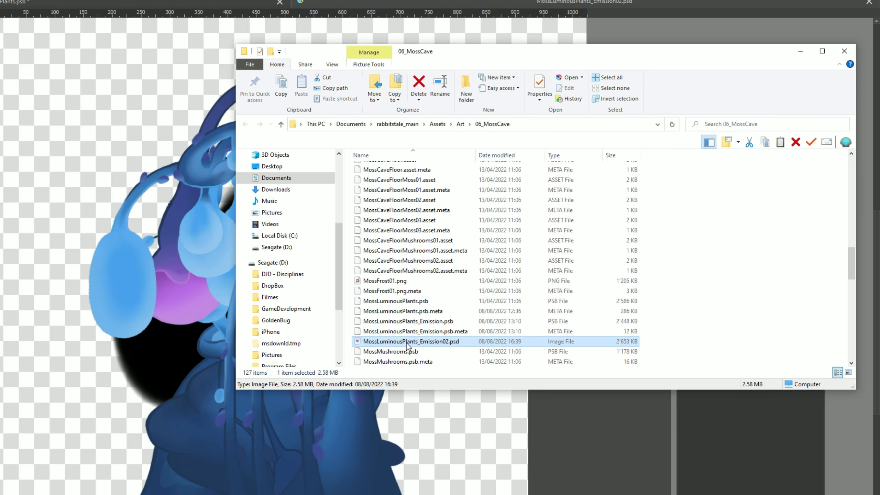
left_click(588, 41)
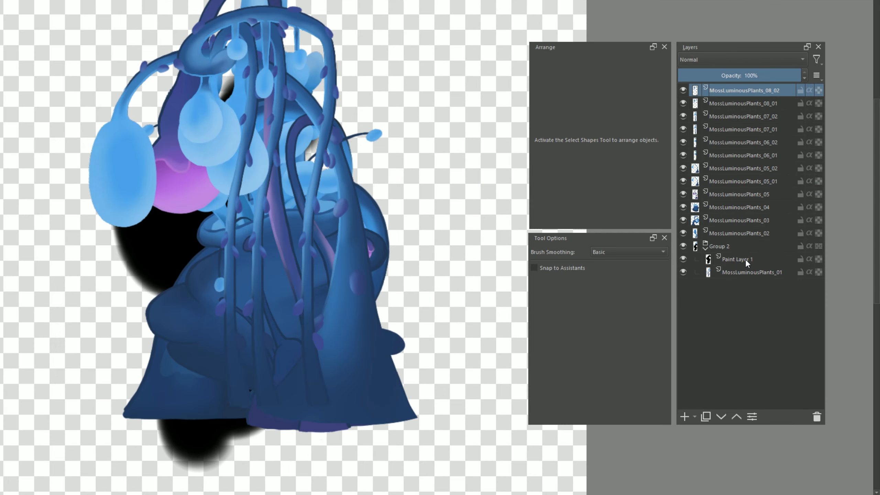
left_click(815, 308)
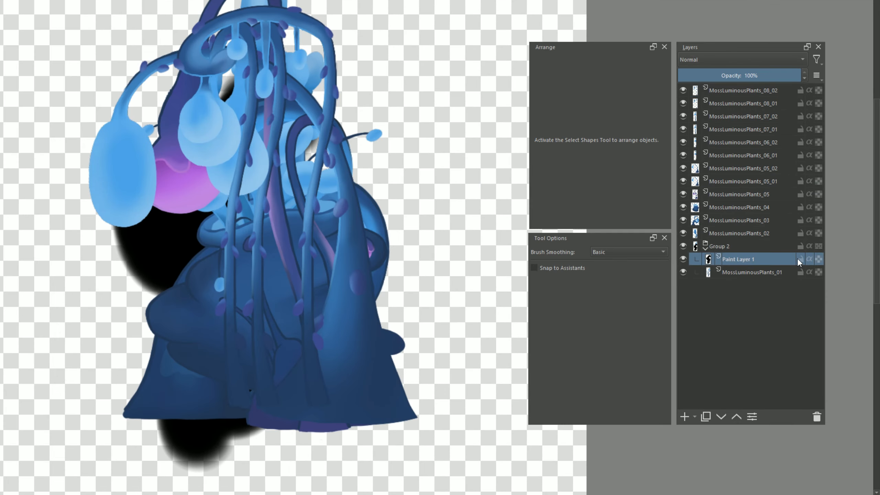
left_click(808, 258)
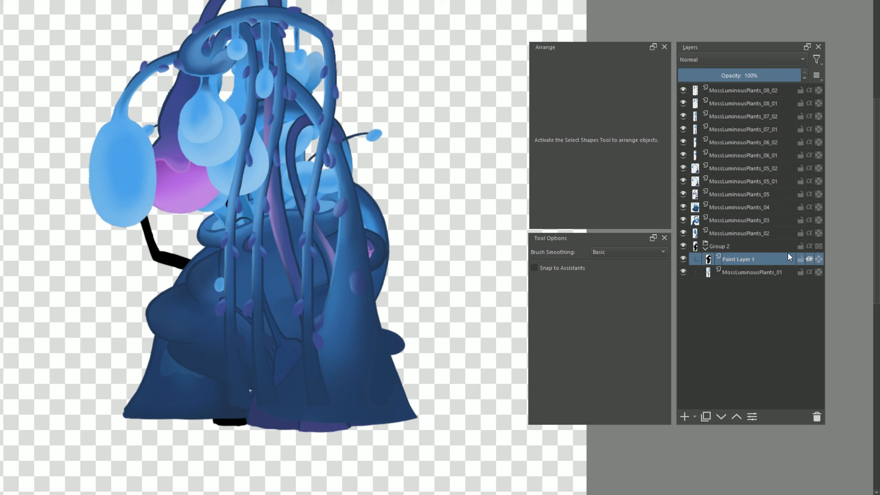
Merge Group 2 into a single layer and name it MossLuminousPlants_01, matching the original layer's name.
double_click(753, 273)
key("ctrl+c")
left_click(747, 245)
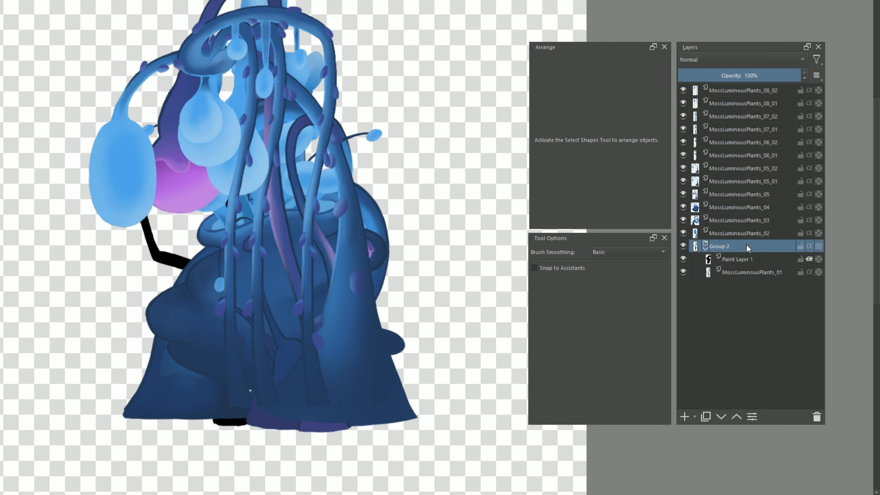
key("ctrl+e")
double_click(726, 245)
key("ctrl+v")
key("Return")
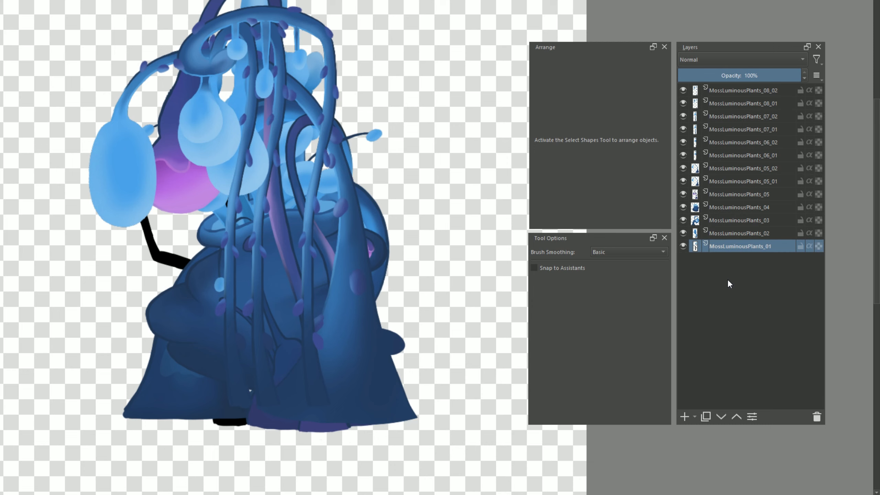
Hide every layer except the merged MossLuminousPlants_01 to view it on its own.
left_click(683, 90)
left_click(683, 103)
left_click(683, 129)
left_click(683, 142)
left_click(683, 181)
left_click(683, 220)
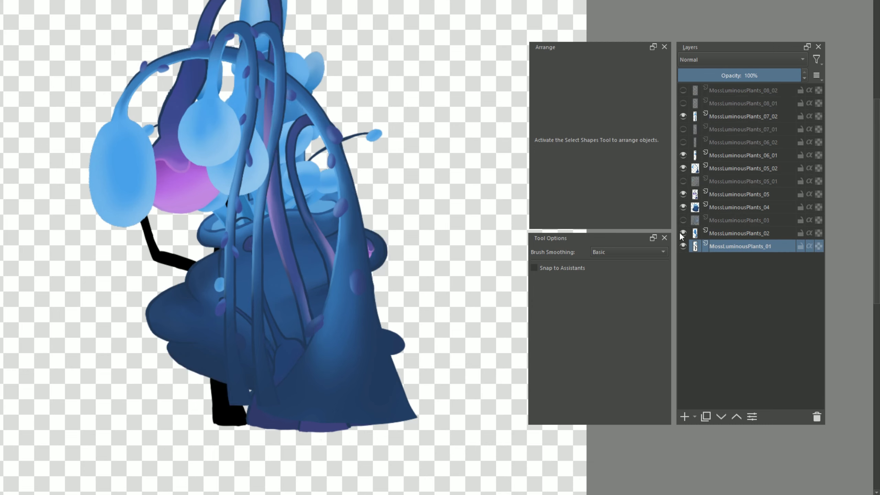
left_click(684, 233)
left_click(683, 207)
left_click(684, 194)
left_click(683, 168)
left_click(684, 155)
left_click(684, 117)
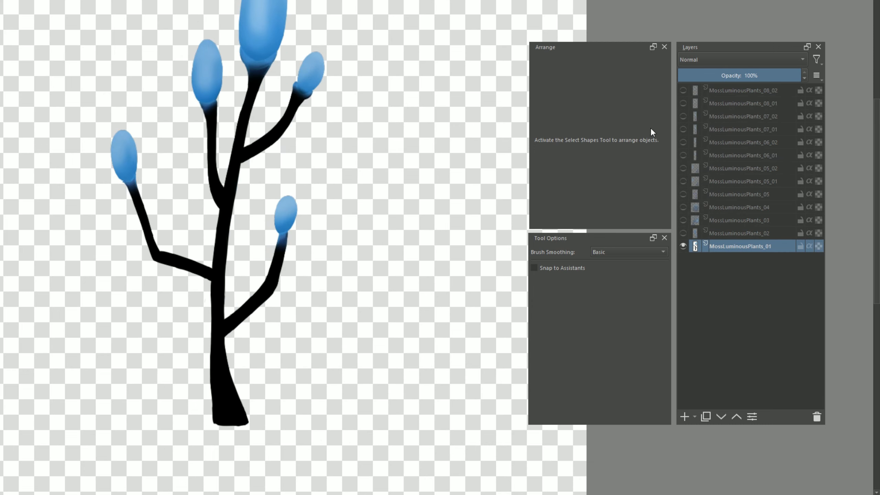
Show the layers from MossLuminousPlants_02 up to MossLuminousPlants_08_02 again.
left_click(684, 233)
left_click(683, 220)
left_click(683, 207)
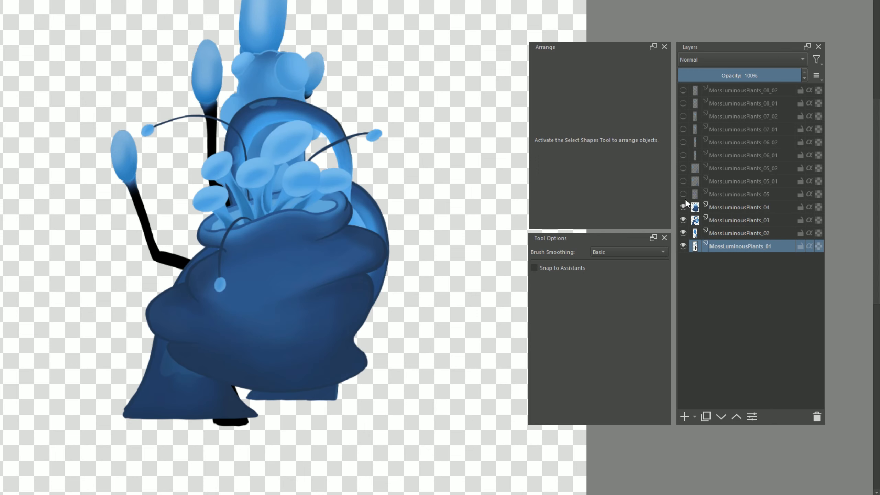
left_click(684, 194)
left_click(683, 181)
left_click(683, 168)
left_click(684, 155)
left_click(683, 142)
left_click(683, 129)
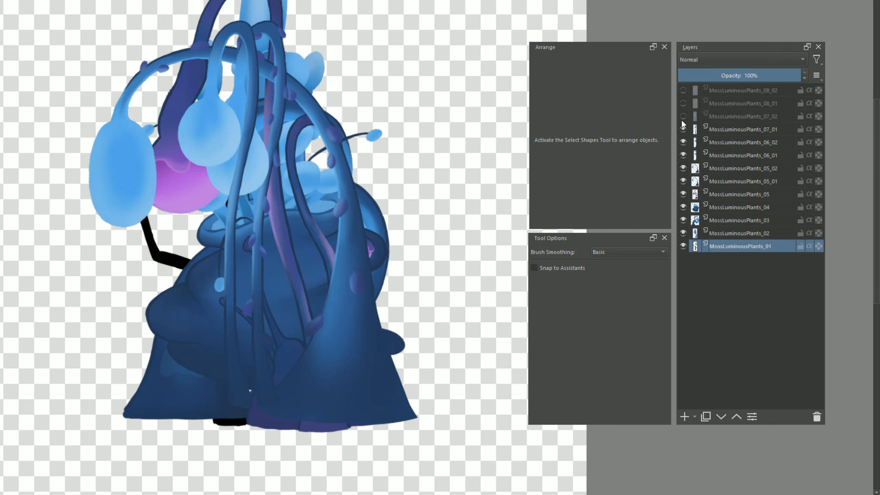
left_click(684, 116)
left_click(683, 103)
left_click(683, 90)
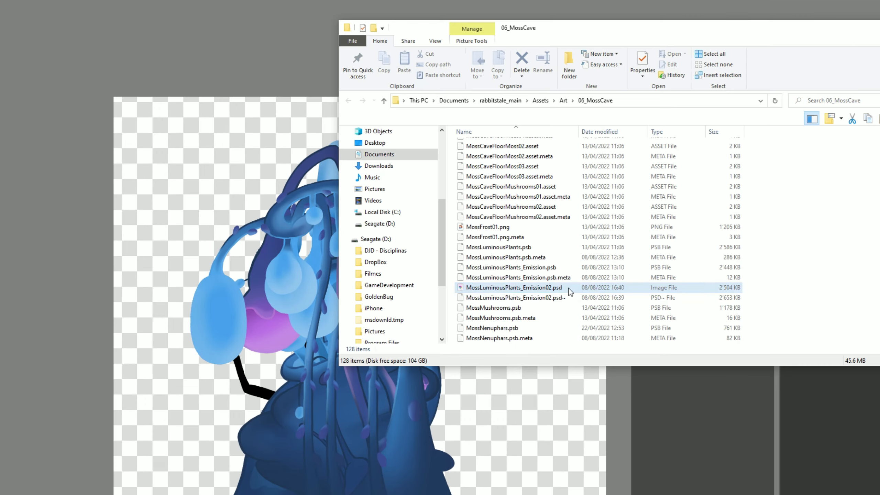
In File Explorer, rename MossLuminousPlants_Emission02.psd to MossLuminousPlants_Emission02.psb and accept the extension change.
left_click(570, 288)
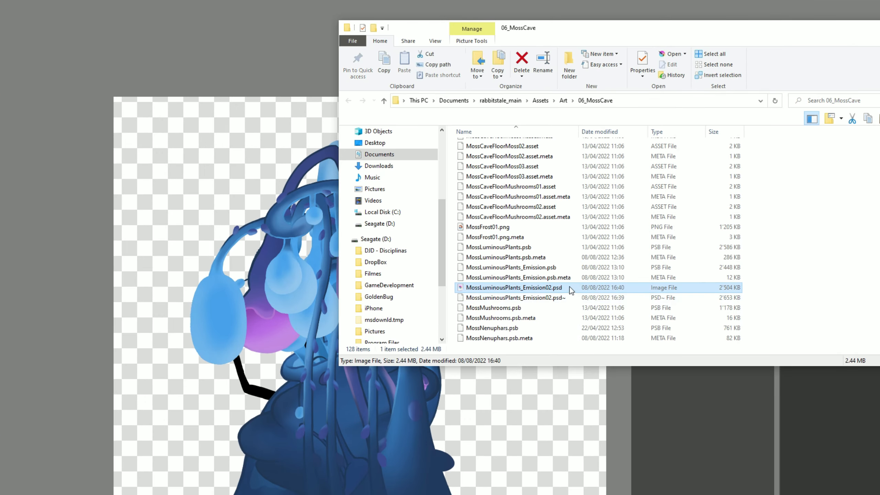
key("F2")
left_click(572, 287)
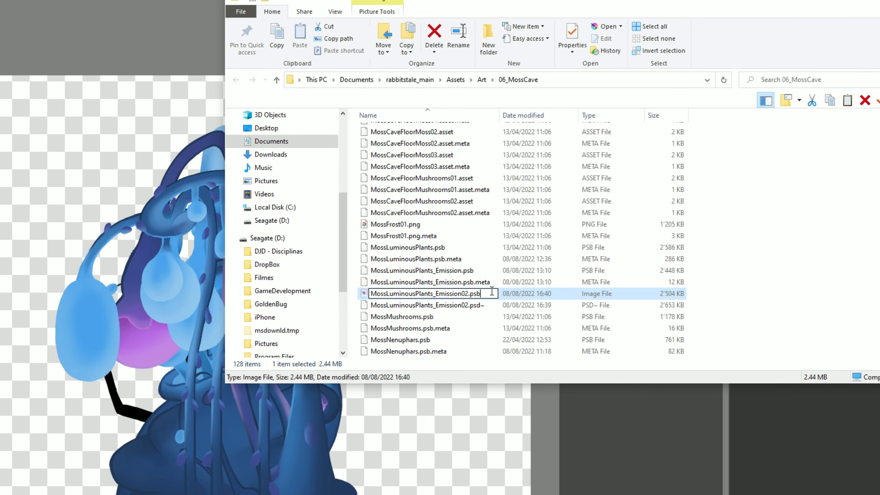
key("Return")
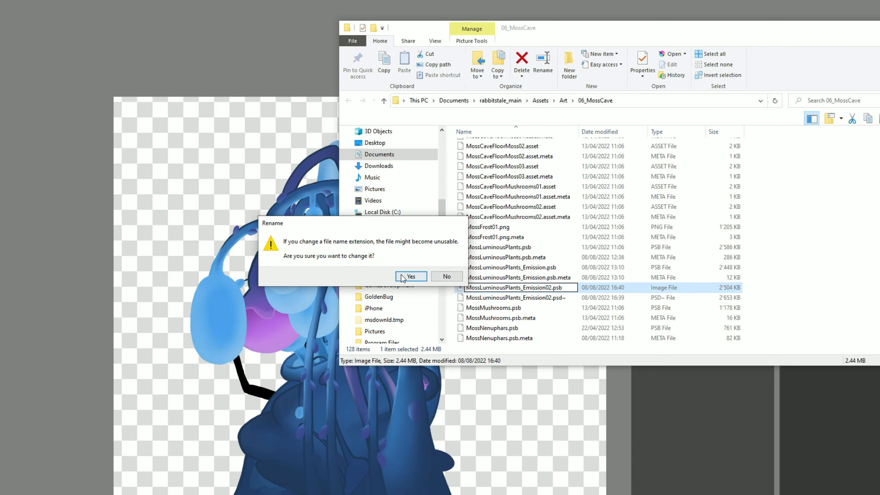
left_click(308, 280)
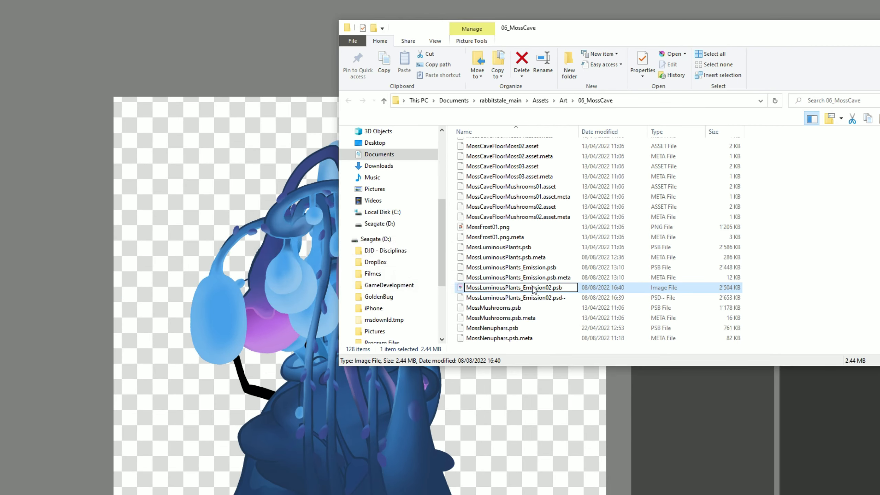
left_click(567, 297)
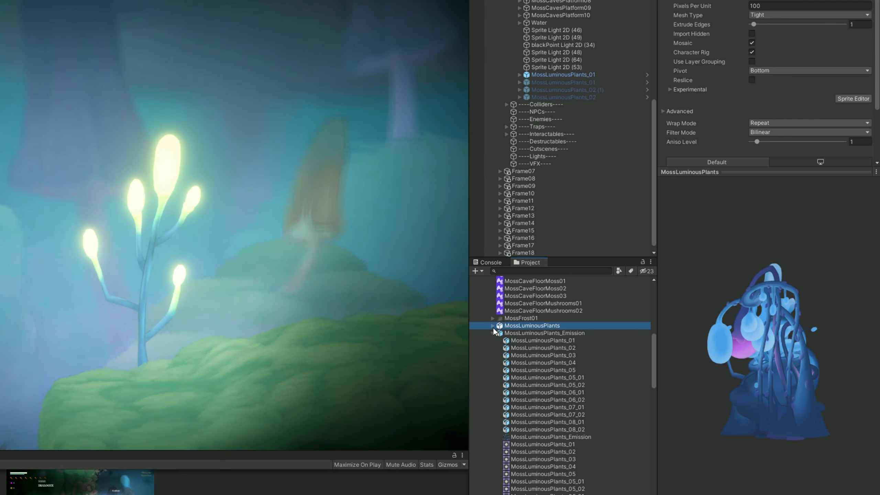
In Unity, select the active MossLuminousPlants_01 object and assign MossLuminousPlants_Emission02 as its material's GlowTex.
left_click(585, 314)
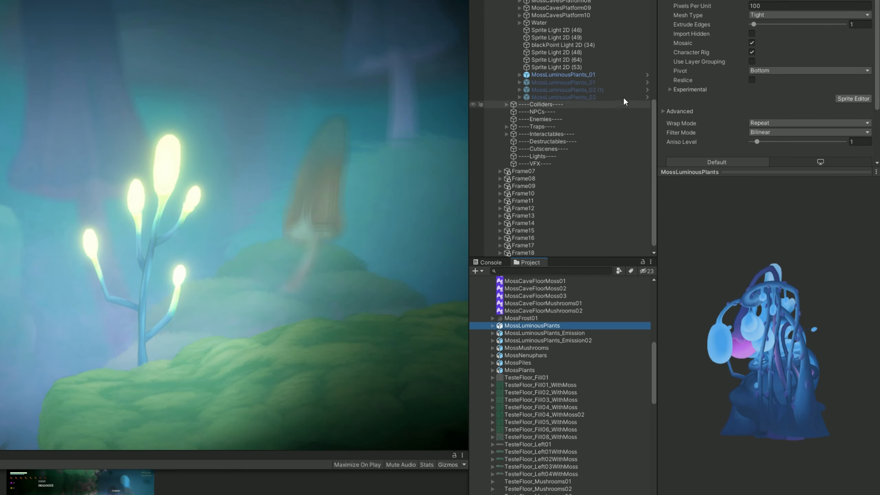
left_click(595, 76)
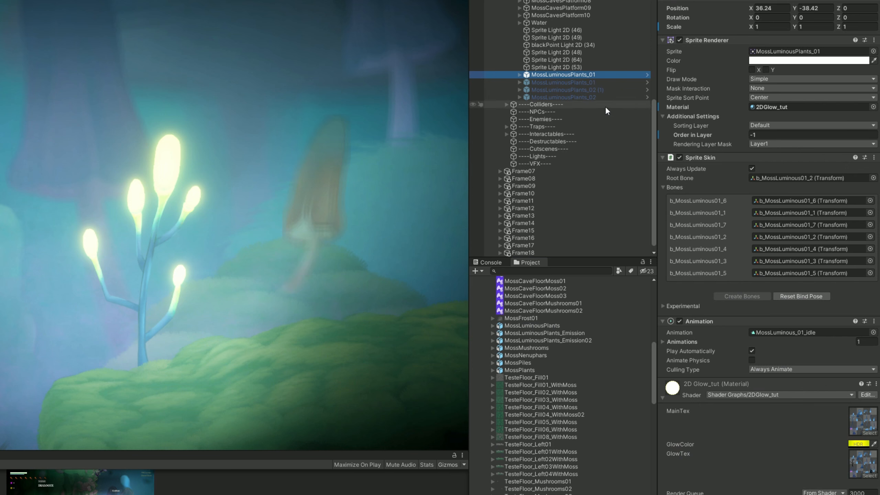
left_click(866, 476)
left_click(377, 393)
left_click(378, 386)
left_click(379, 391)
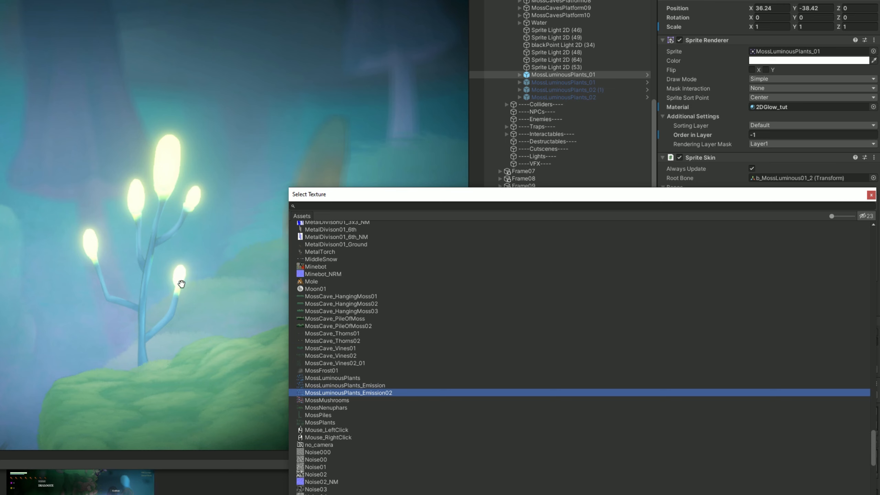
Alternate GlowTex between MossLuminousPlants_Emission and MossLuminousPlants_Emission02 to compare the glow, ending on MossLuminousPlants_Emission.
left_click(351, 387)
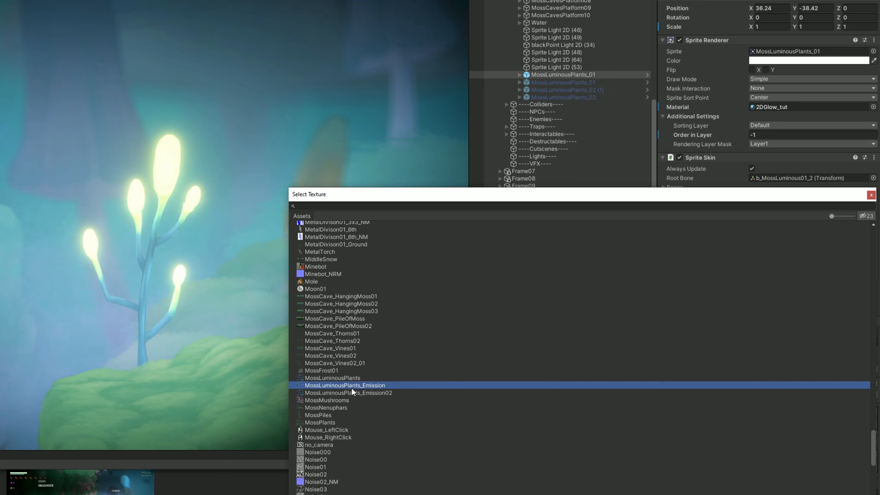
left_click(351, 390)
left_click(354, 383)
left_click(345, 398)
left_click(350, 392)
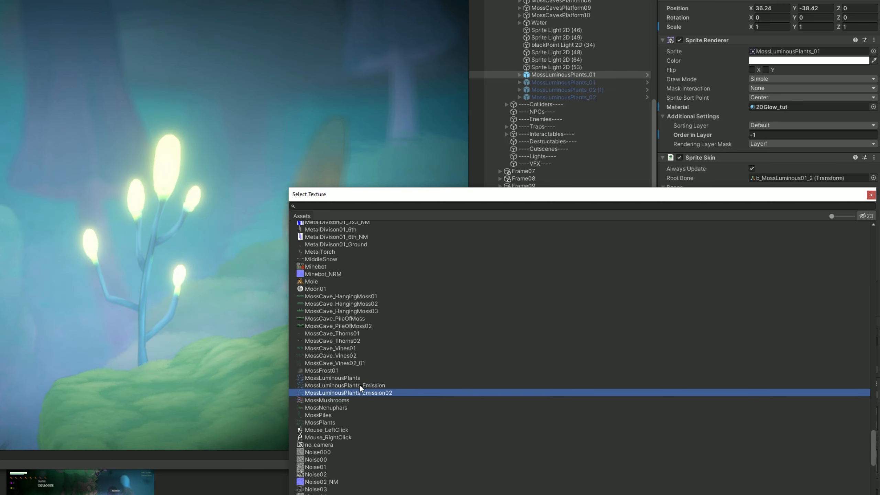
left_click(359, 384)
left_click(359, 391)
double_click(361, 385)
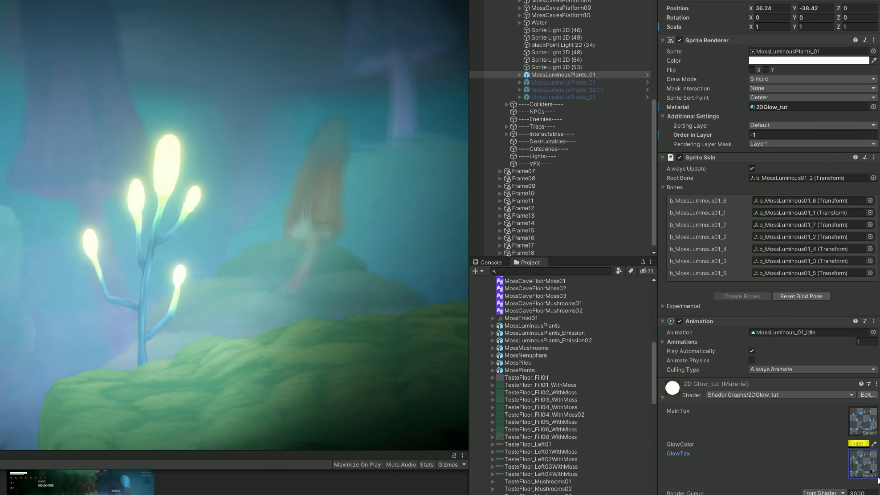
Set GlowTex to MossLuminousPlants_Emission02 and change the GlowColor to purple with hue 277.
left_click(870, 476)
left_click(400, 392)
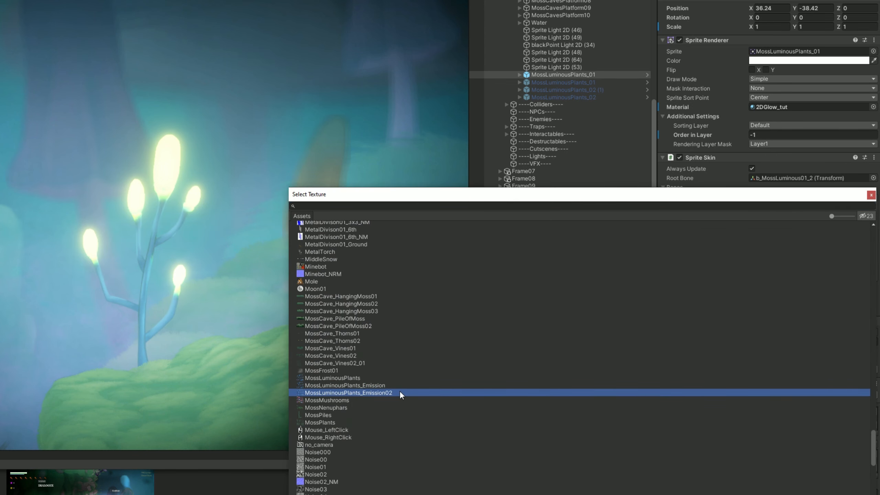
double_click(400, 392)
left_click(866, 444)
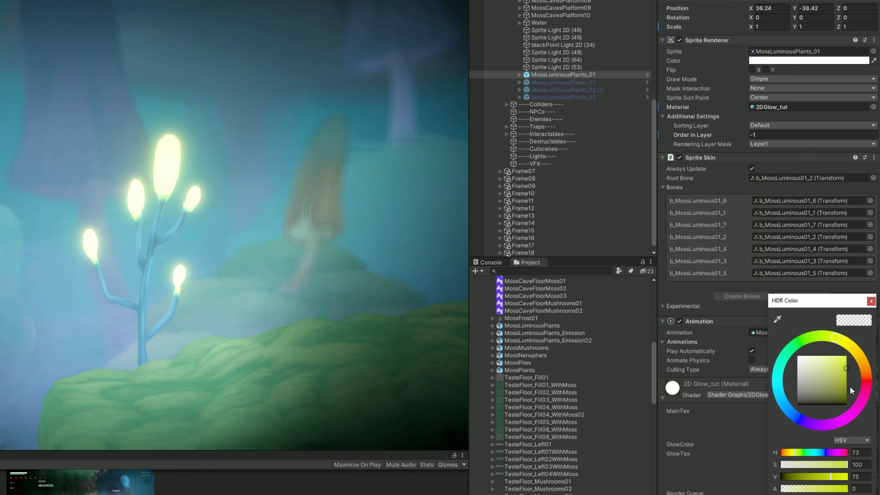
left_click(820, 425)
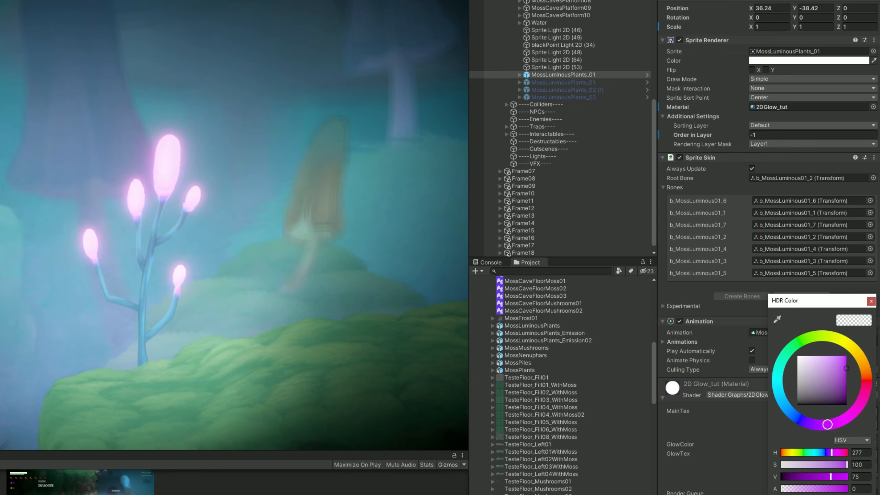
Close the glow colour picker and clear the material's GlowTex by choosing None as its texture.
key("Escape")
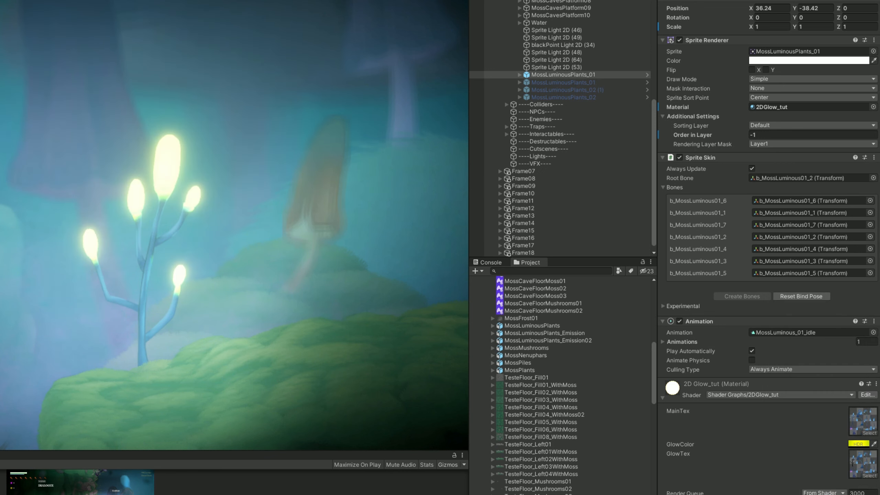
left_click(868, 475)
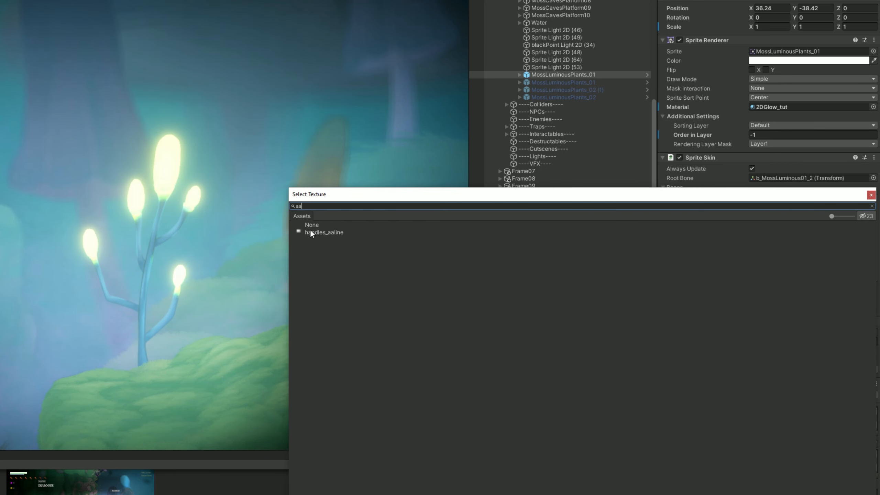
double_click(312, 227)
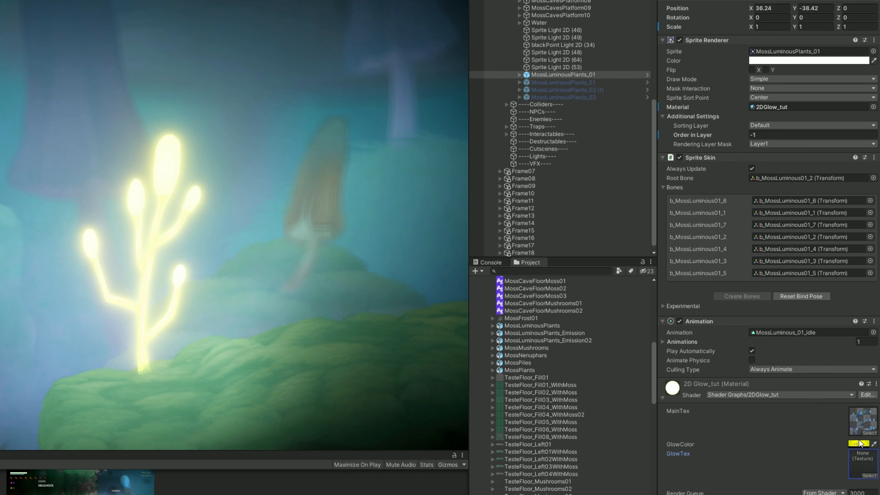
Try different GlowColor hues on the plant's material, ending on a neutral grey-white with hue 185, saturation 0 and value 77.
left_click(859, 443)
mouse_move(852, 421)
left_mouse_down()
mouse_move(864, 391)
mouse_move(855, 411)
mouse_move(786, 416)
mouse_move(778, 385)
mouse_move(811, 335)
mouse_move(838, 341)
mouse_move(866, 380)
left_mouse_up()
left_click(779, 384)
mouse_move(797, 380)
left_mouse_down()
mouse_move(793, 352)
mouse_move(785, 368)
left_mouse_up()
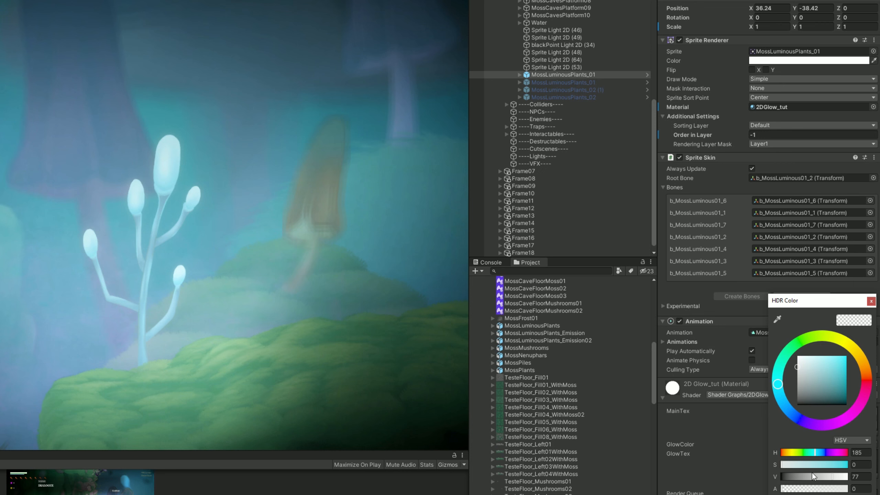
left_click(779, 394)
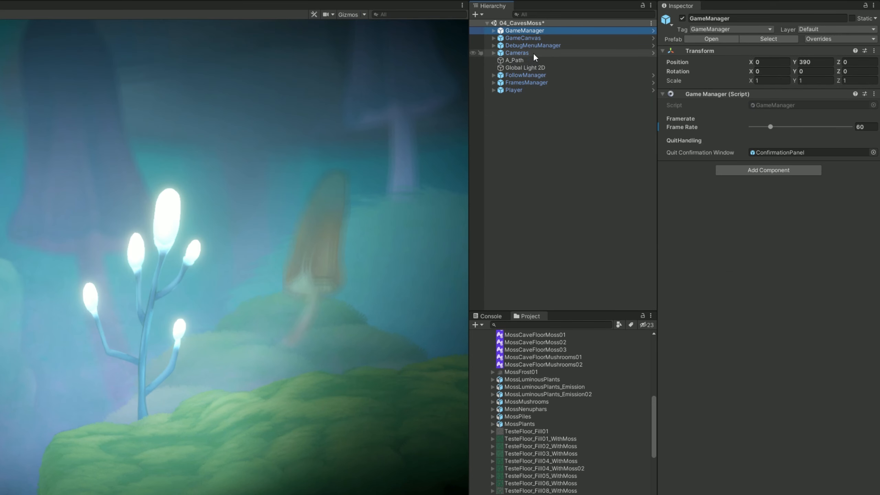
Select the Cameras object in the 04_CavesMoss scene and expand it to show its child objects.
left_click(531, 53)
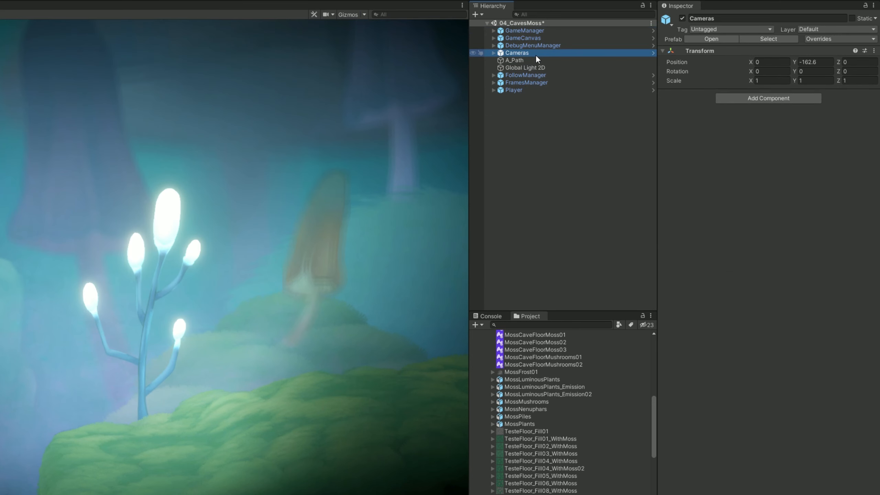
key("Right")
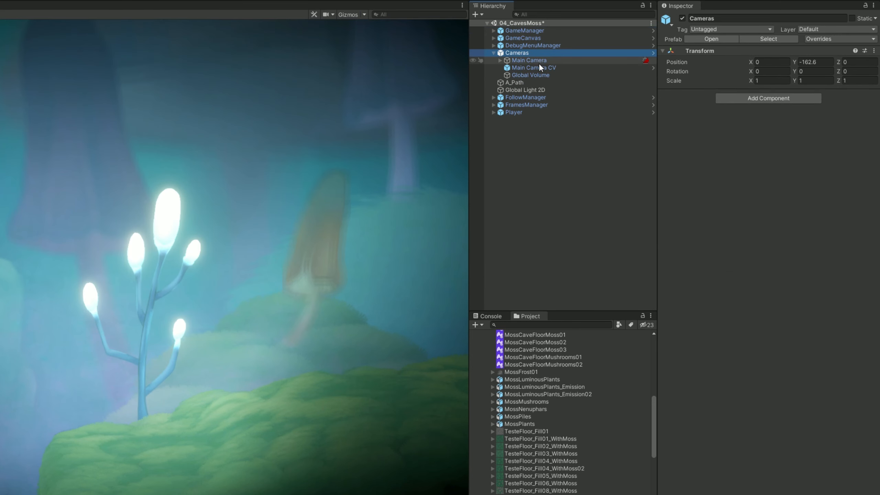